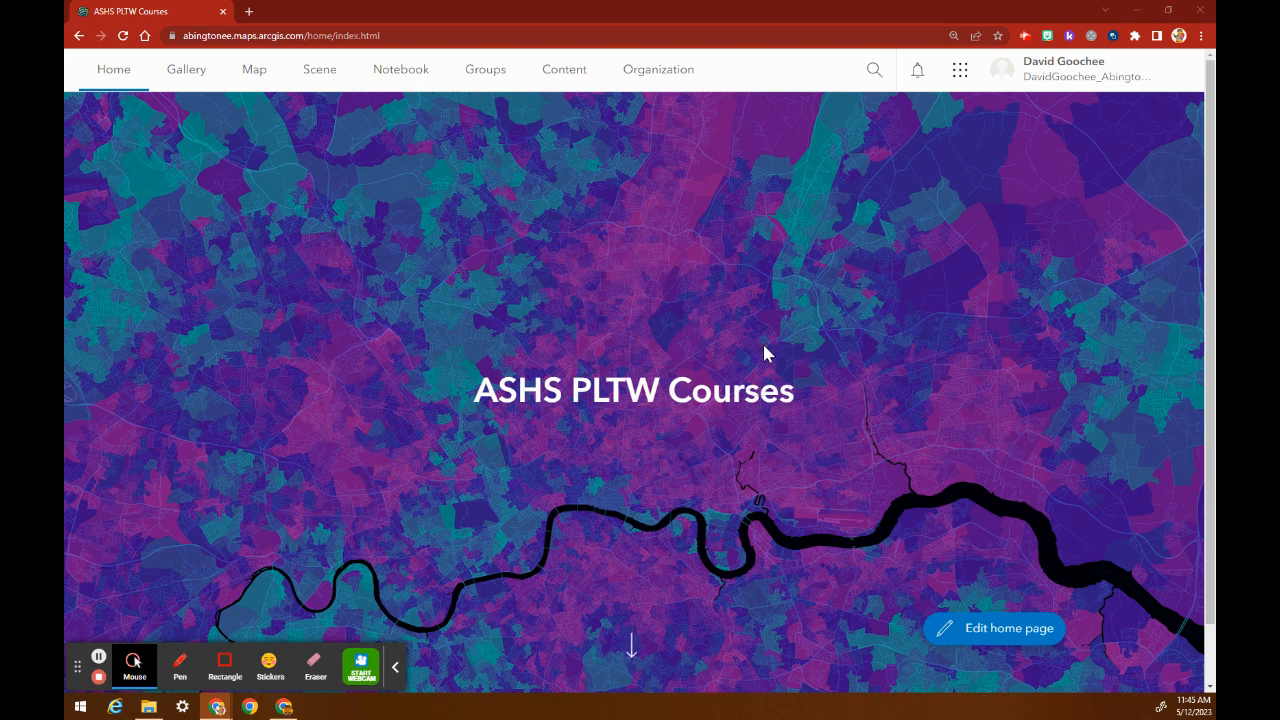
# Step: Start a new feature layer item in My Content, choosing to define your own layer
pyautogui.click(564, 84)
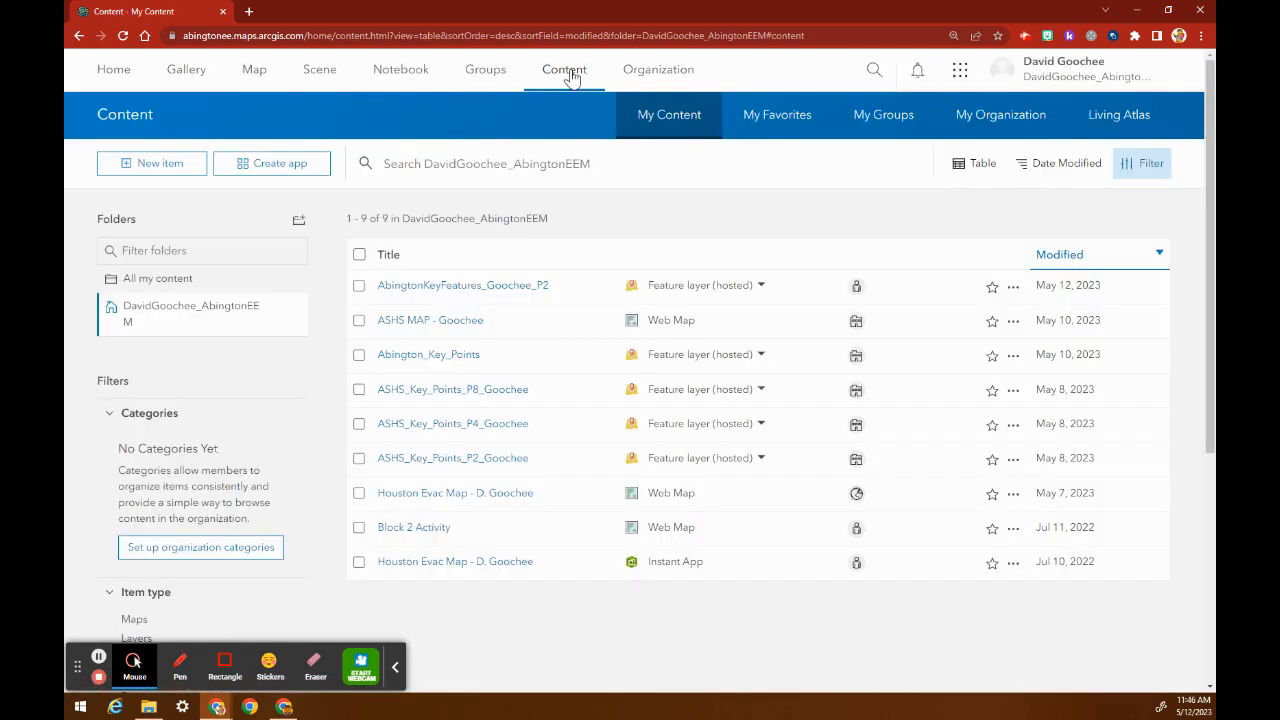
pyautogui.click(147, 167)
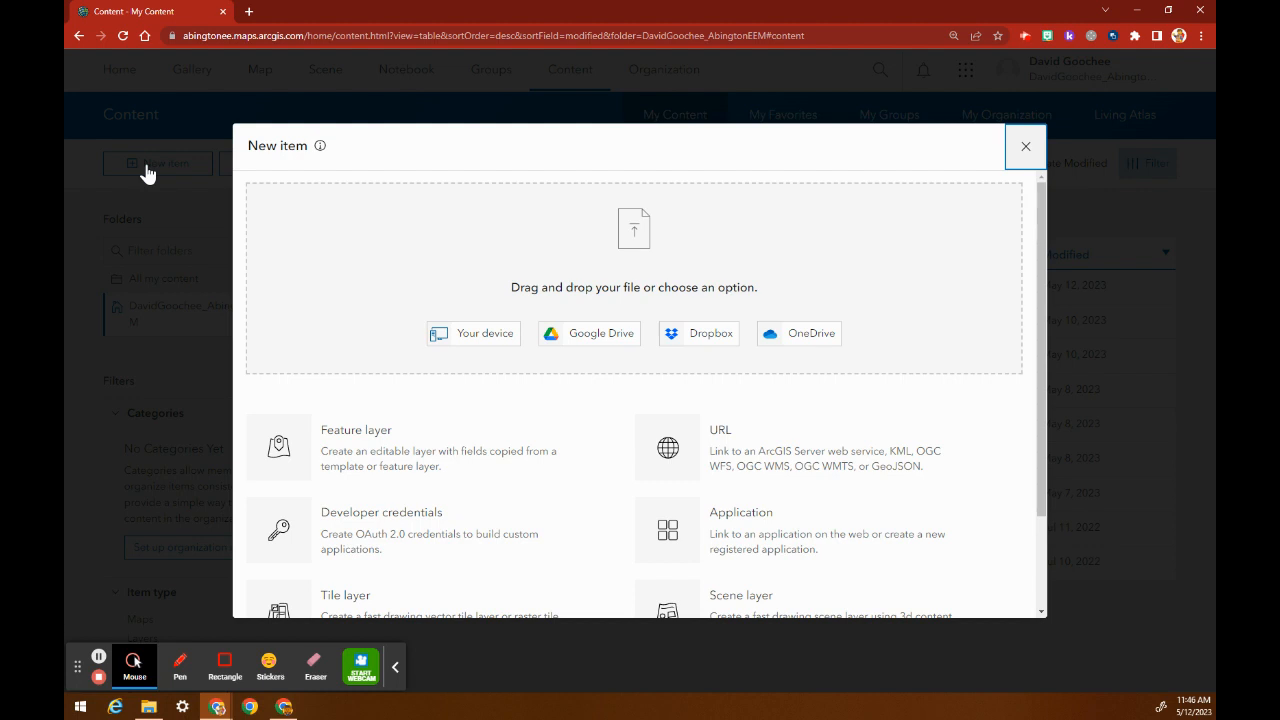
pyautogui.click(360, 449)
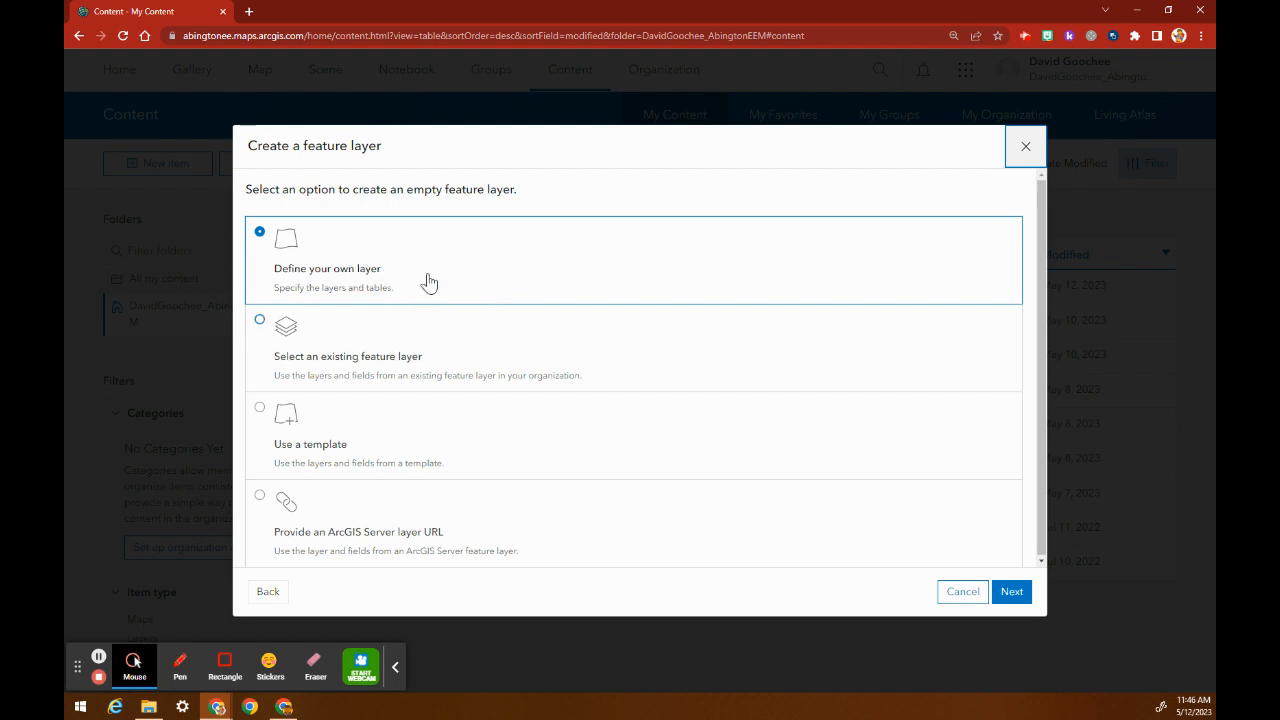
pyautogui.click(1012, 592)
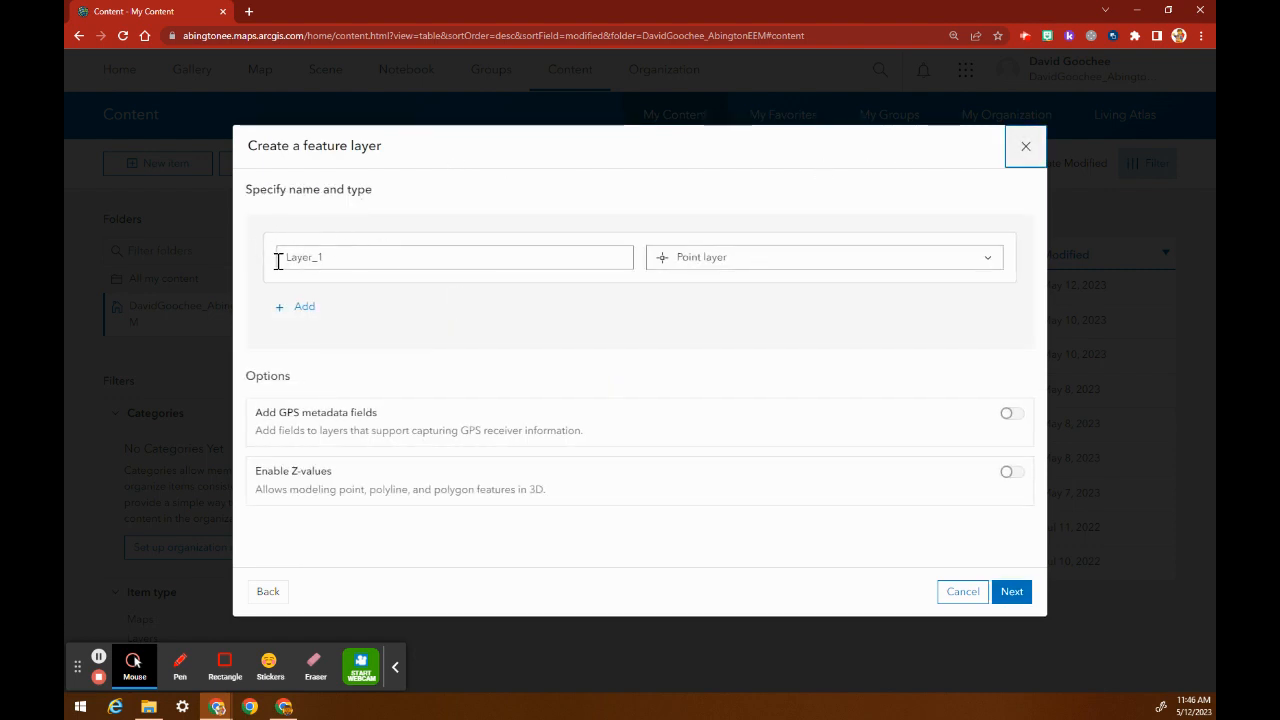
# Step: Keep the first layer as a point layer and add a second point layer
pyautogui.moveTo(281, 259); pyautogui.dragTo(849, 253)
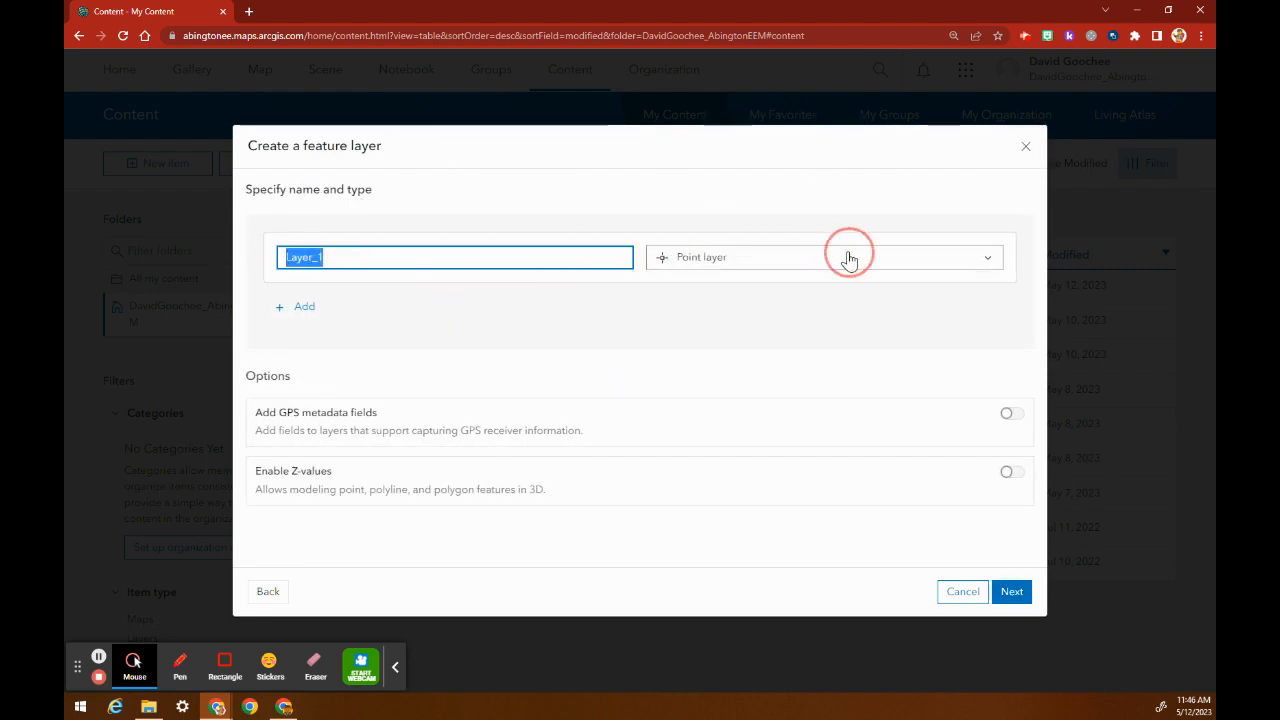
pyautogui.click(729, 222)
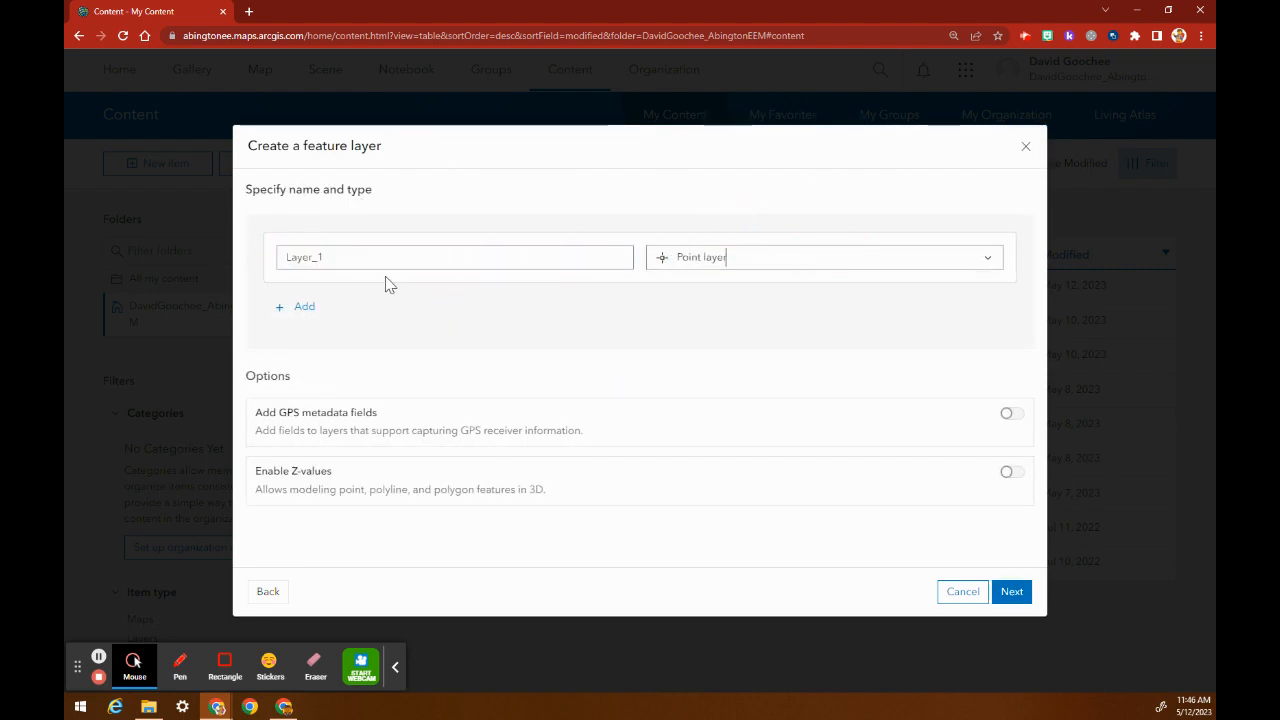
pyautogui.click(725, 264)
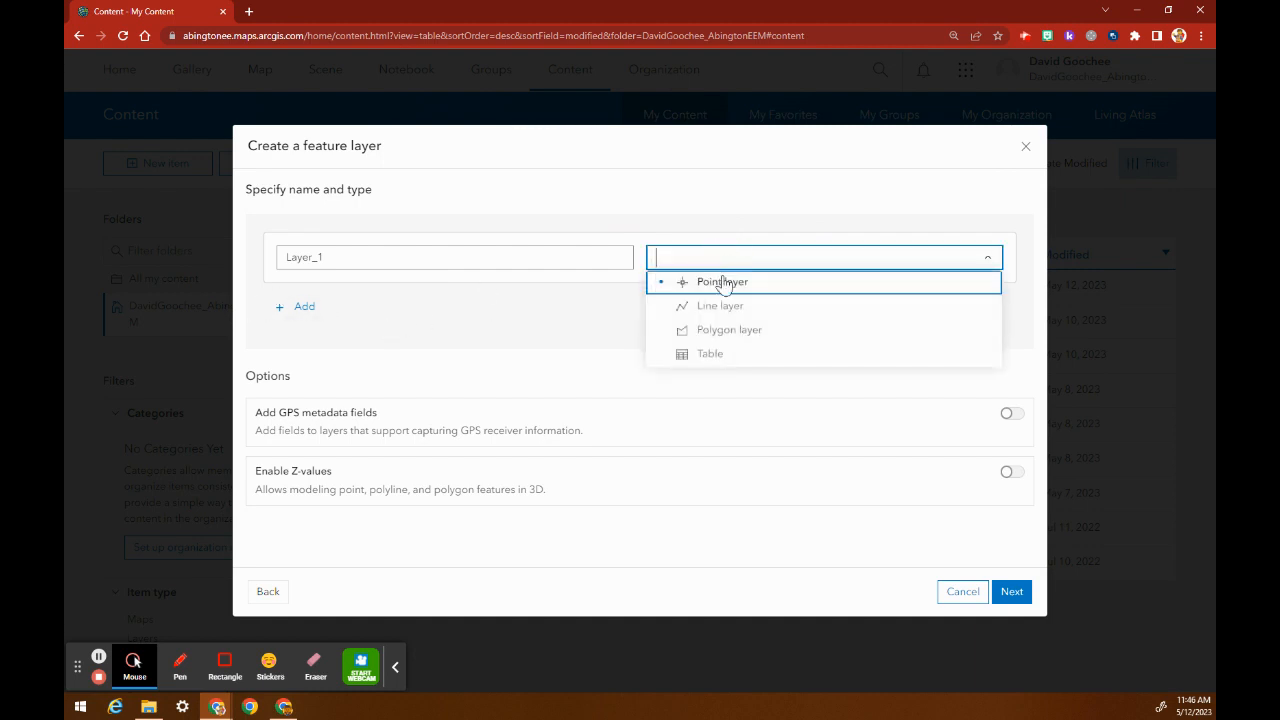
pyautogui.click(714, 285)
pyautogui.click(737, 262)
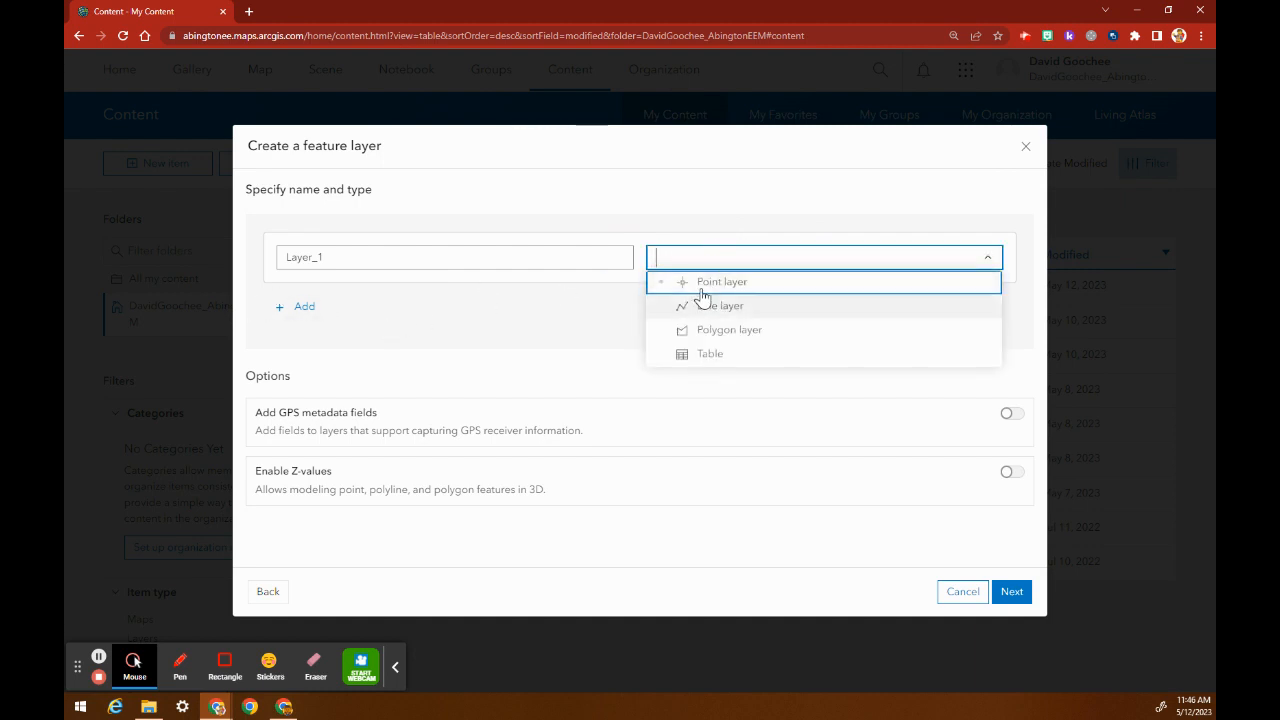
pyautogui.click(718, 281)
pyautogui.click(290, 309)
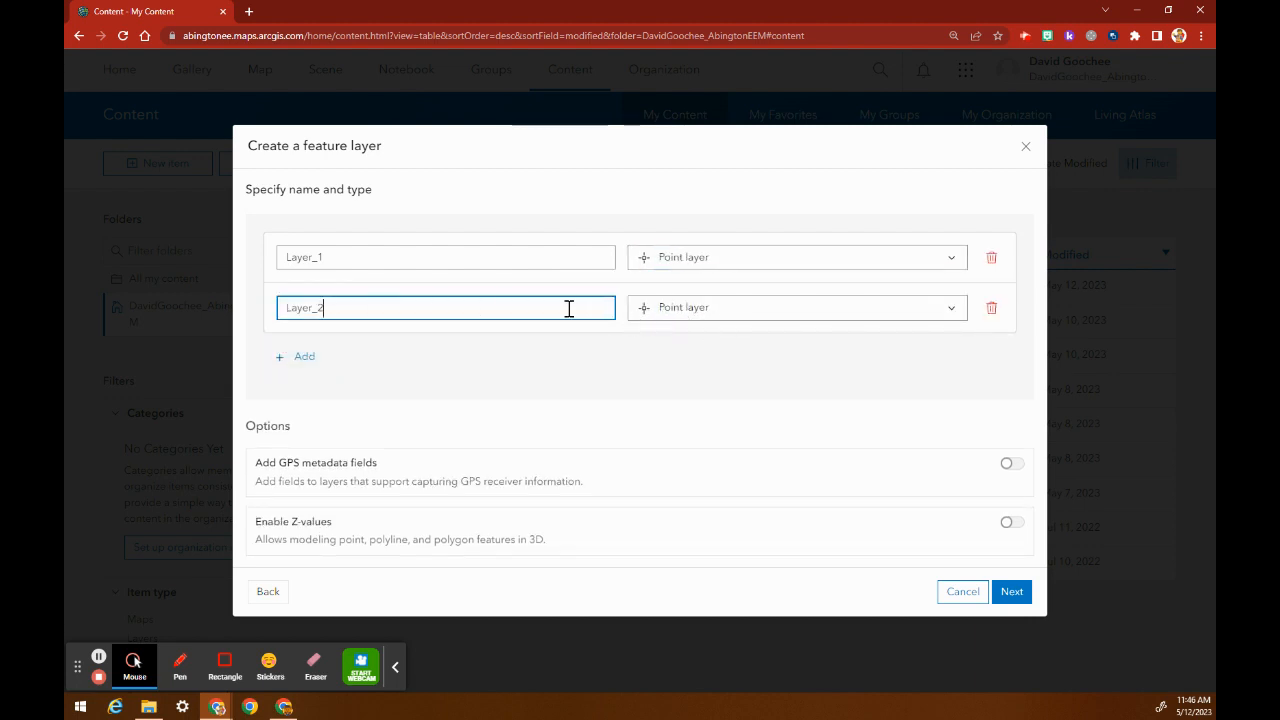
# Step: Add a third and a fourth layer, setting both to the Line layer type
pyautogui.click(297, 360)
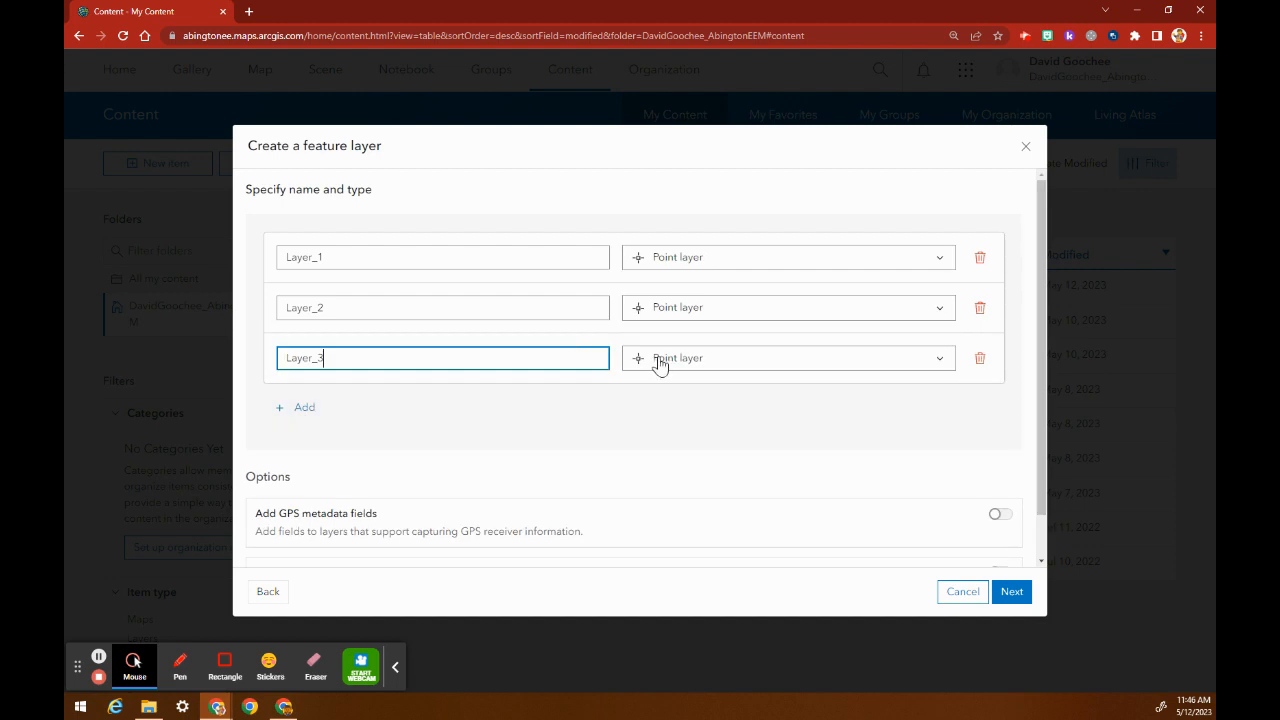
pyautogui.click(672, 361)
pyautogui.click(698, 409)
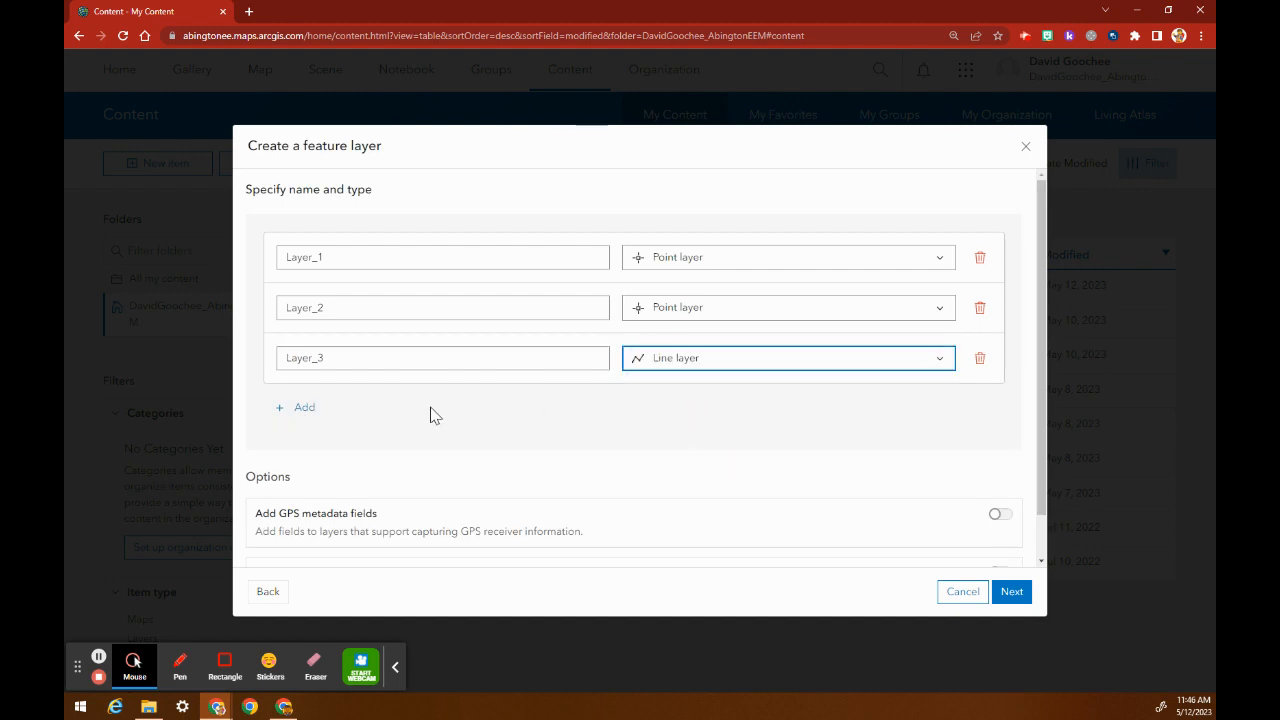
pyautogui.click(299, 410)
pyautogui.click(717, 408)
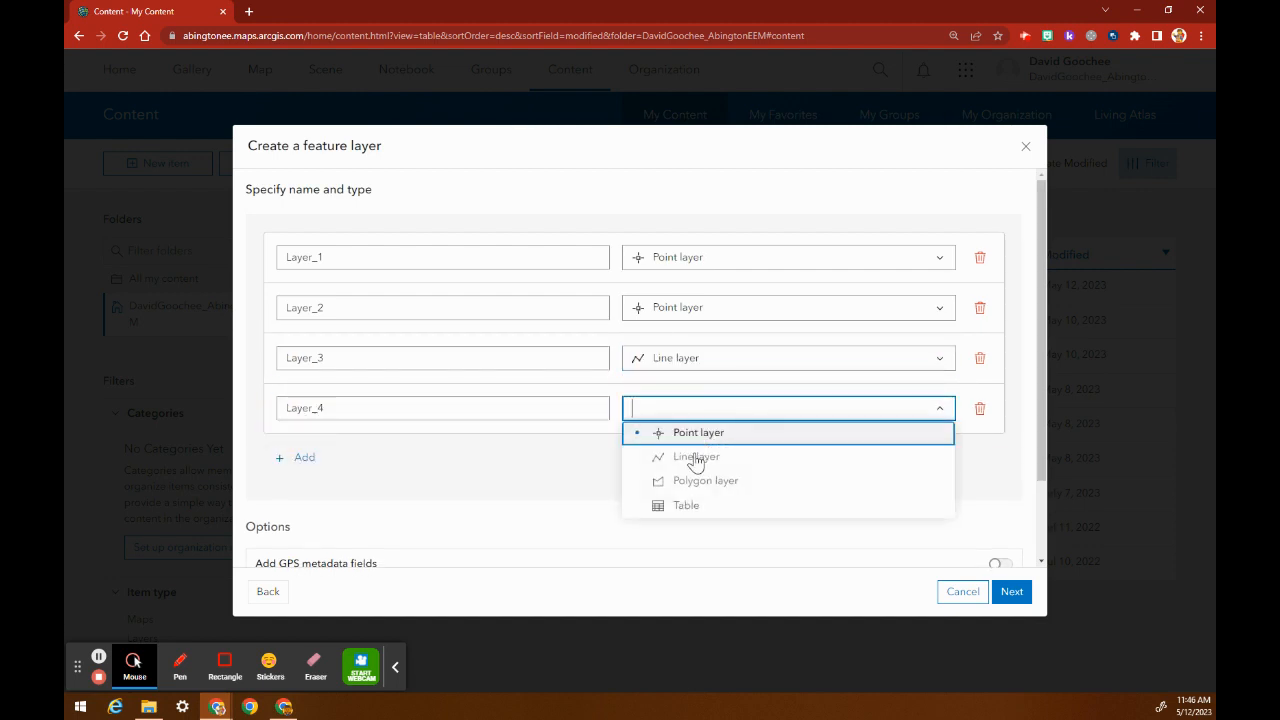
pyautogui.click(696, 460)
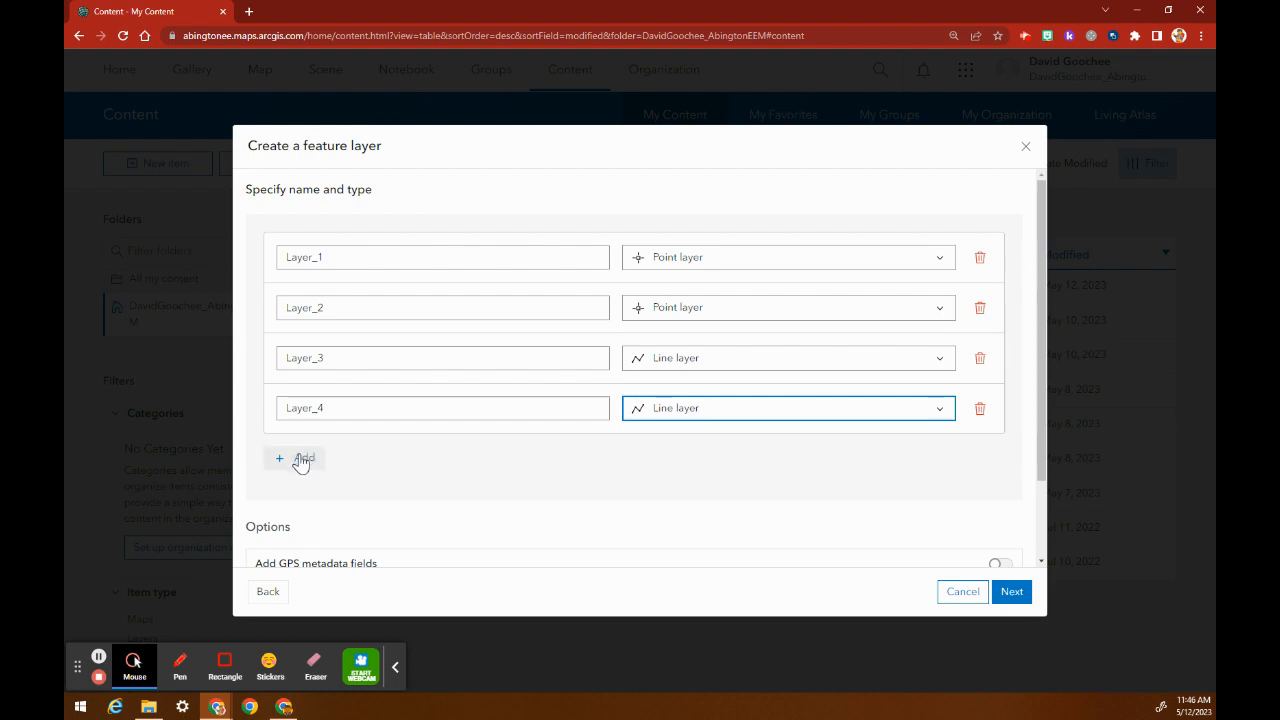
# Step: Add a fifth and a sixth layer, setting both to the Polygon layer type
pyautogui.click(301, 459)
pyautogui.click(729, 466)
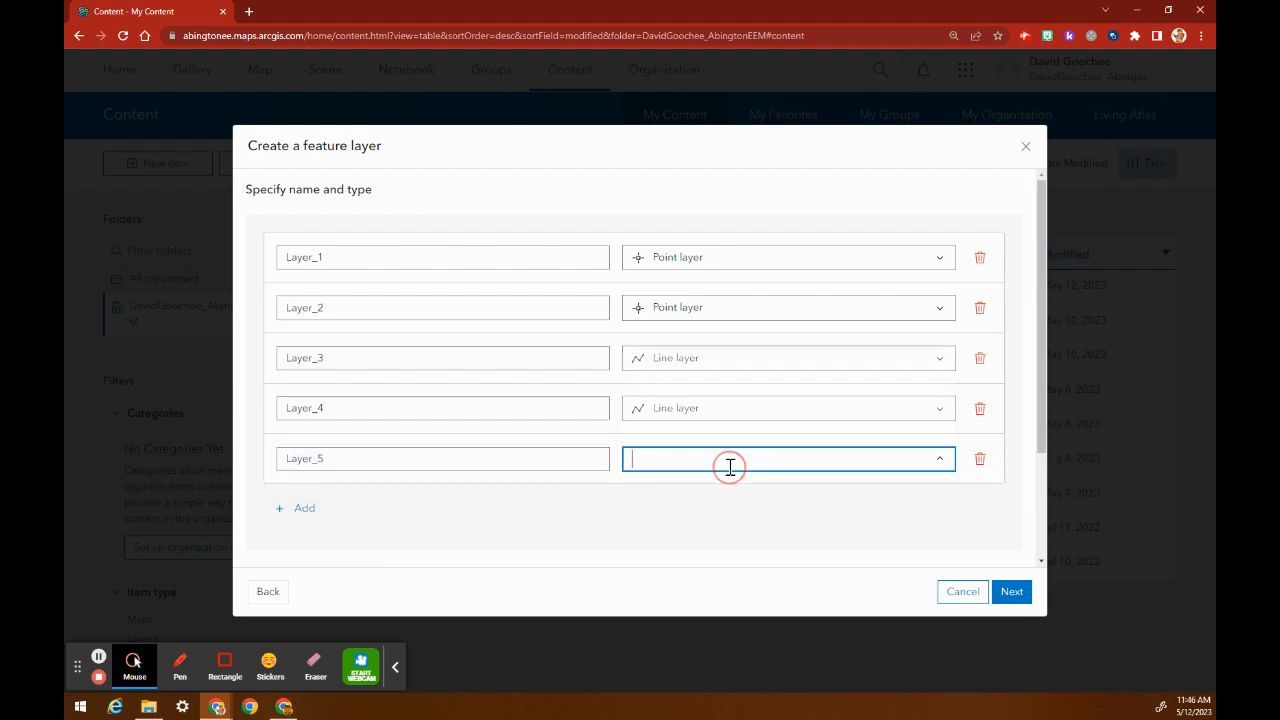
pyautogui.click(664, 407)
pyautogui.scroll(-1, 400, 460)
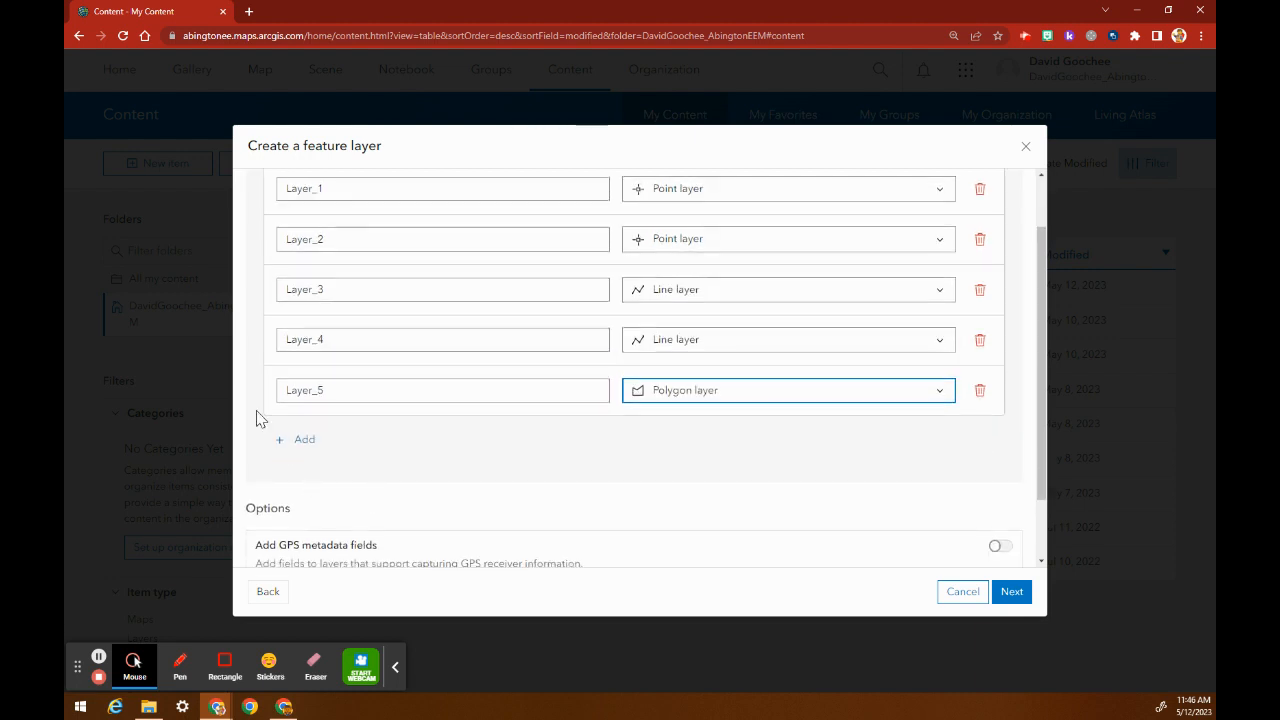
pyautogui.click(298, 439)
pyautogui.click(740, 453)
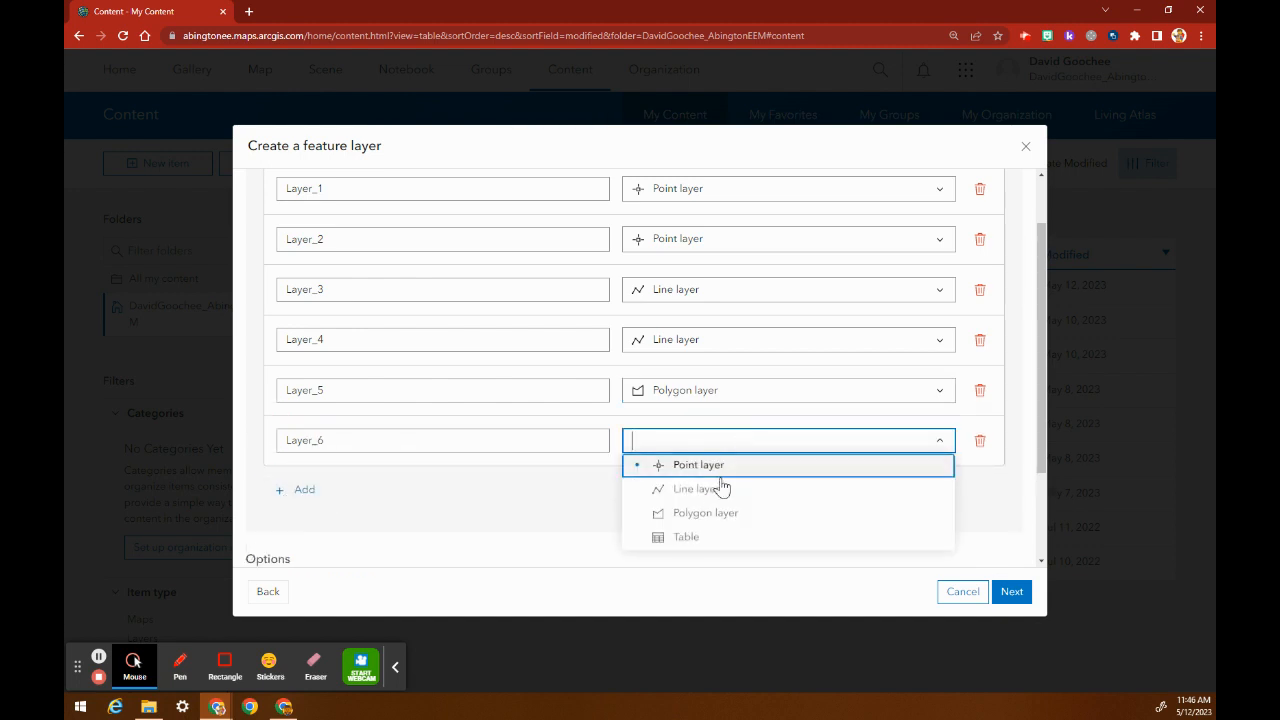
pyautogui.click(700, 516)
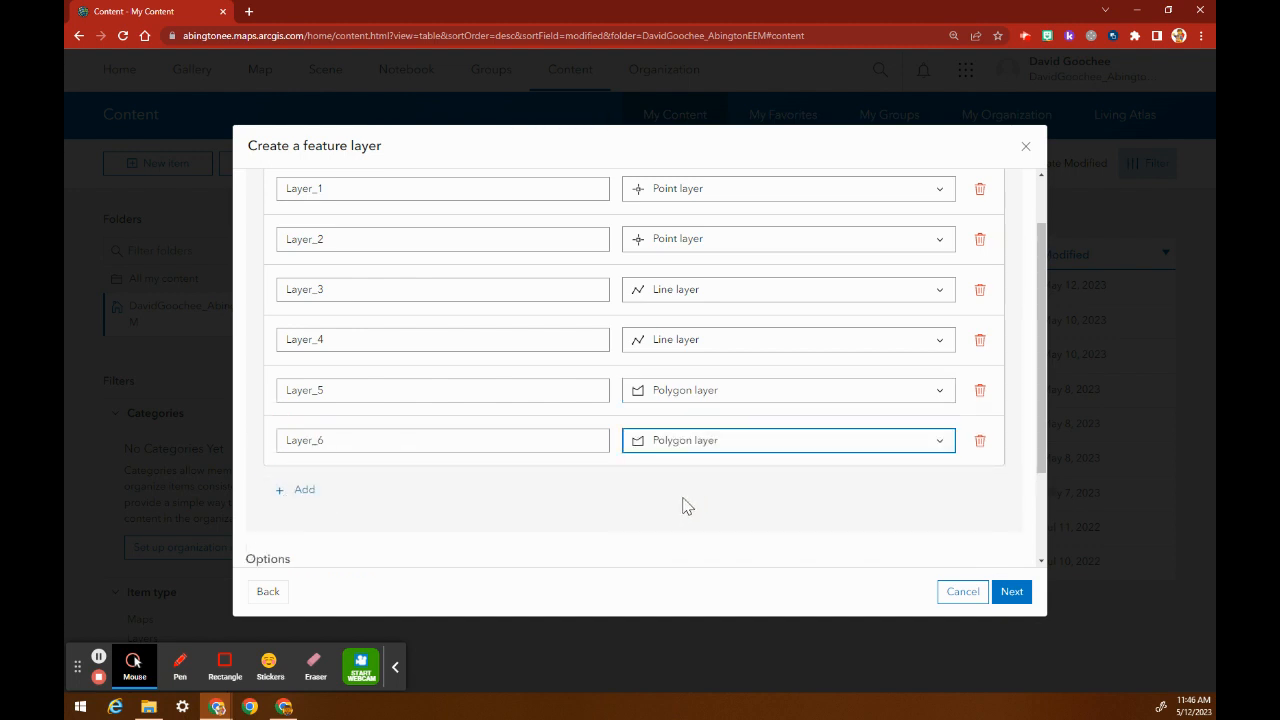
pyautogui.scroll(2, 687, 506)
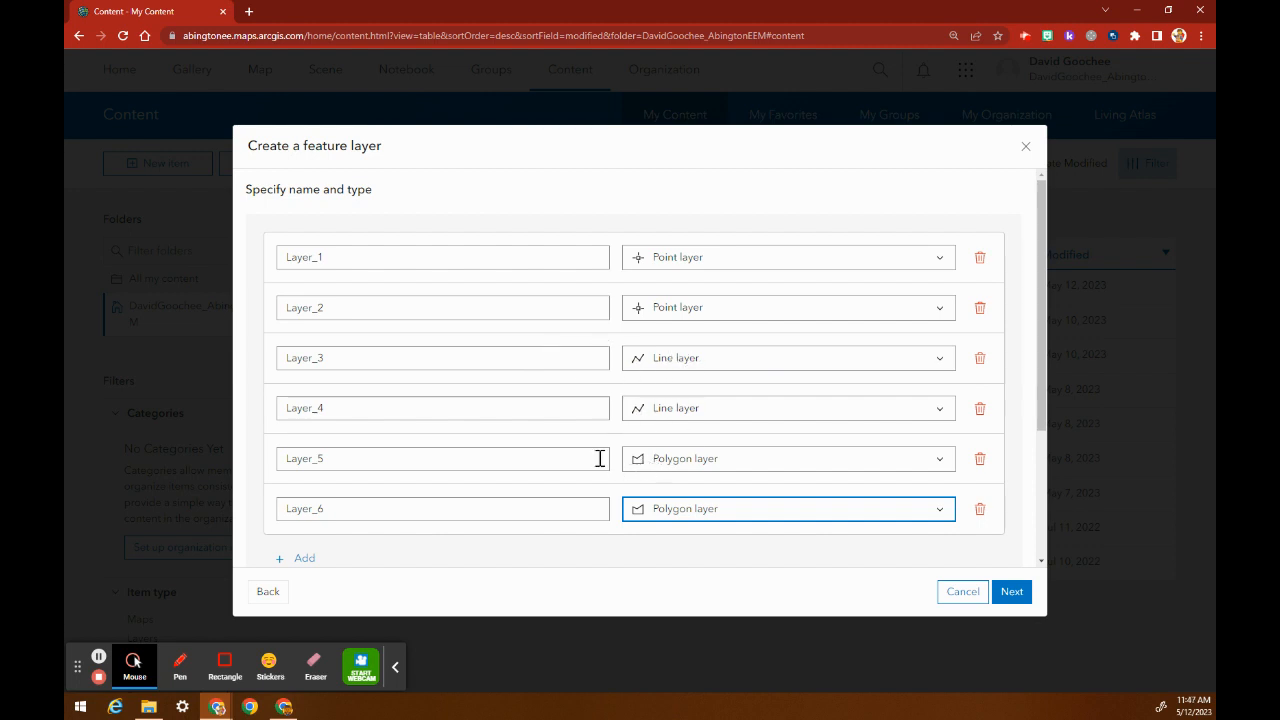
# Step: Title the feature layer item "AbingtonMapLayers_" followed by the owner's surname and save it
pyautogui.click(1009, 593)
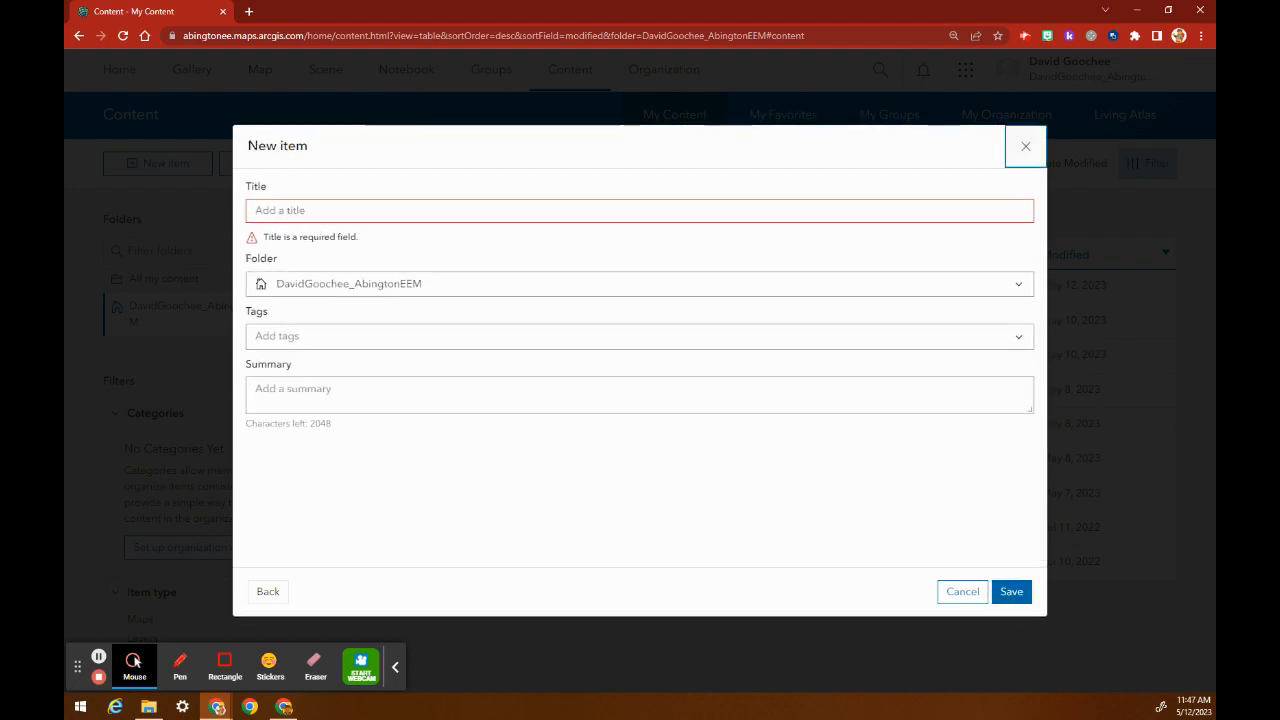
pyautogui.click(99, 657)
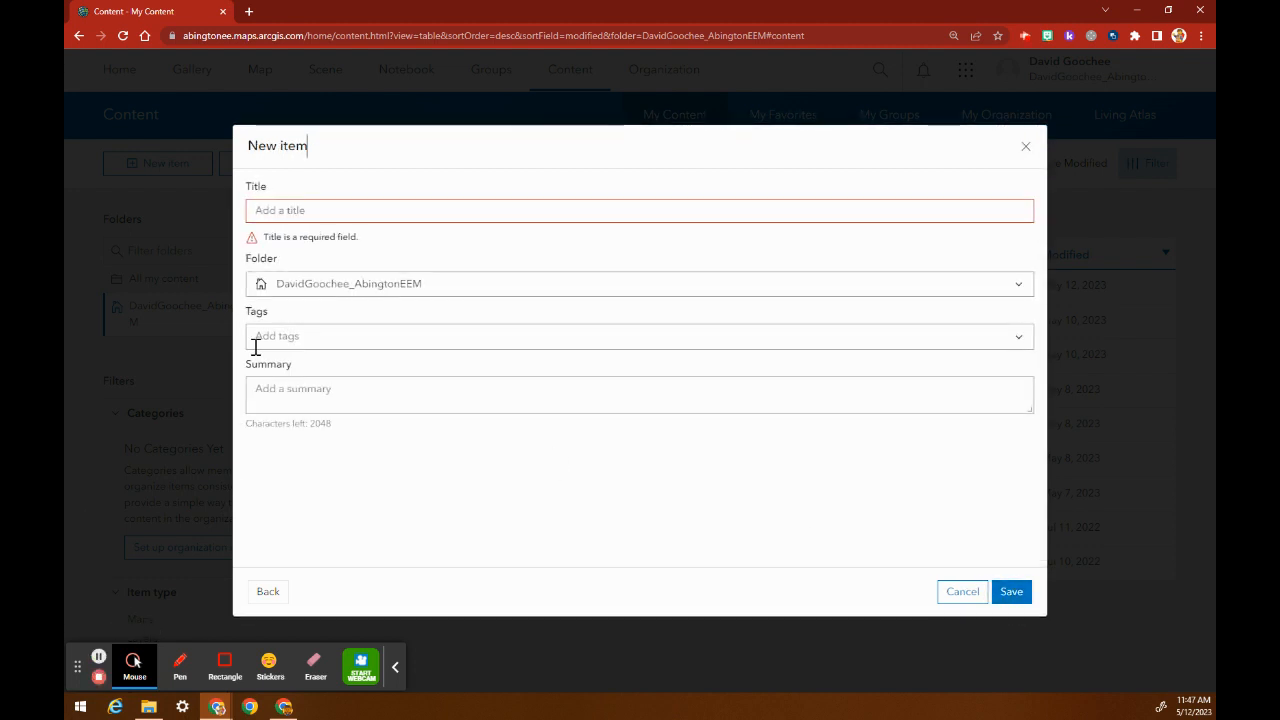
pyautogui.click(305, 211)
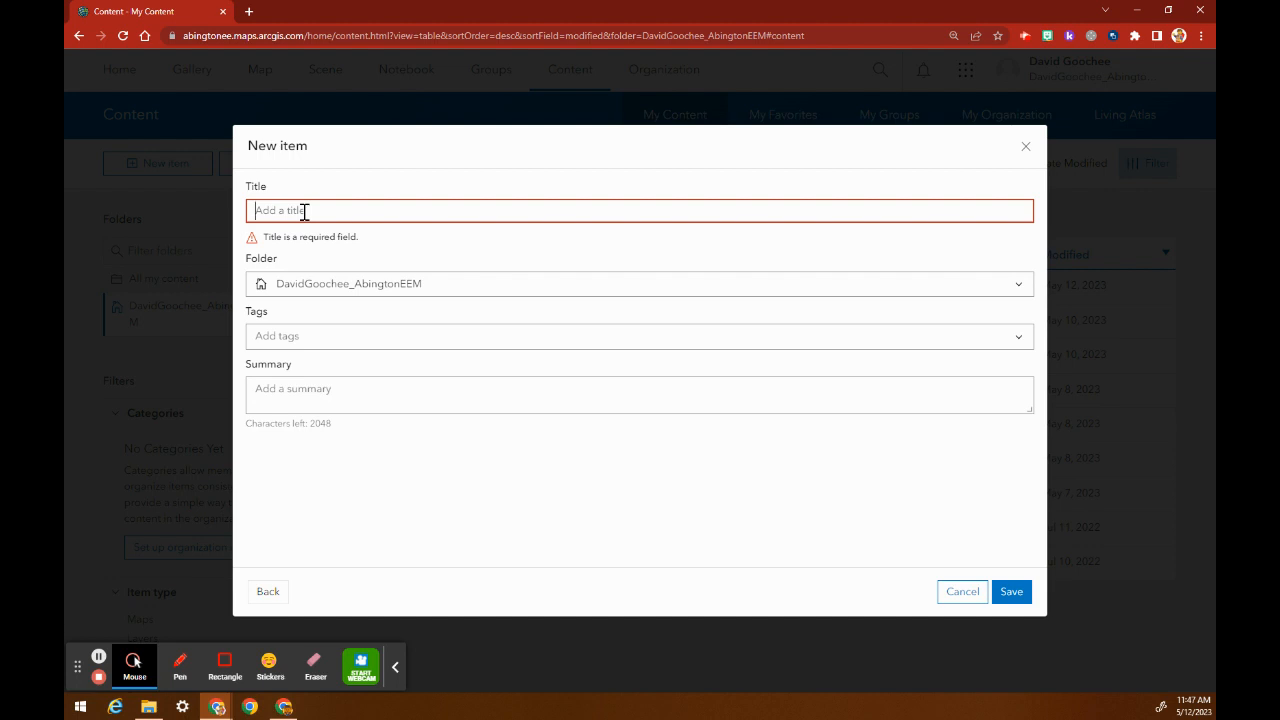
pyautogui.write('AbingtonMapLayers_Goochee')
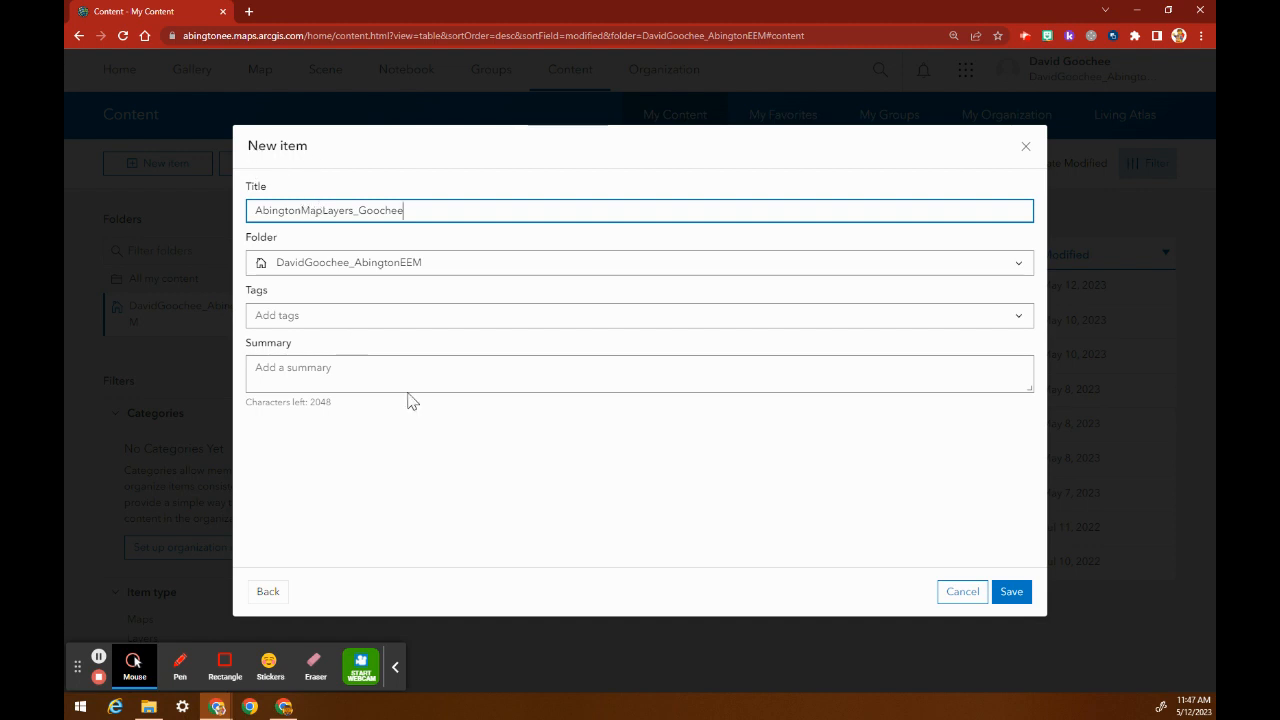
pyautogui.click(1009, 594)
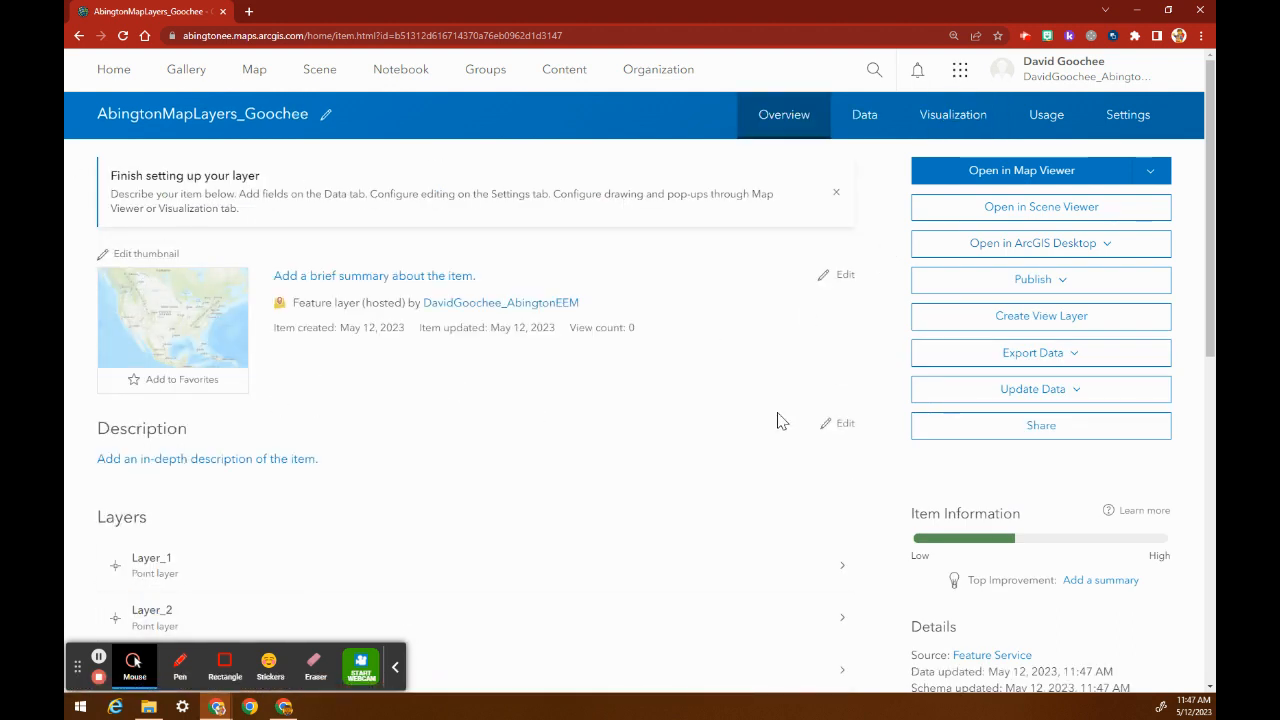
# Step: Open the new feature layer in Map Viewer and bring the map to the area around Abington Twp, PA, USA
pyautogui.click(1039, 177)
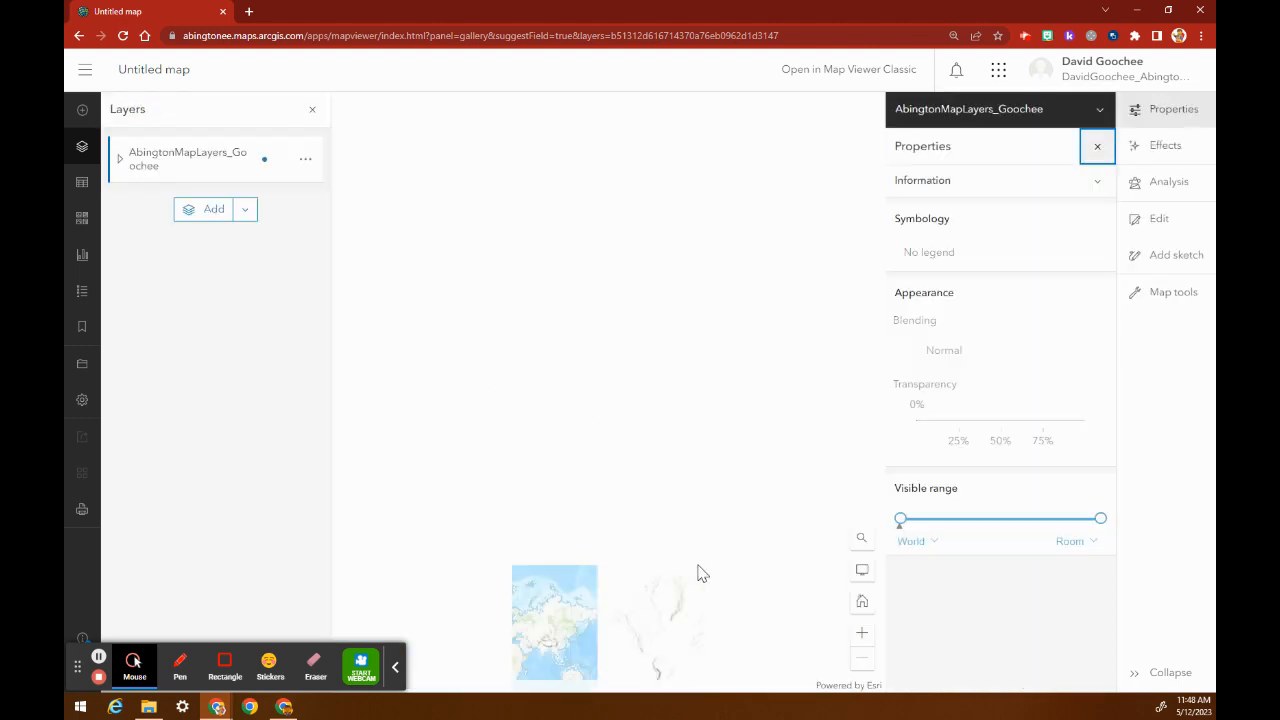
pyautogui.click(861, 540)
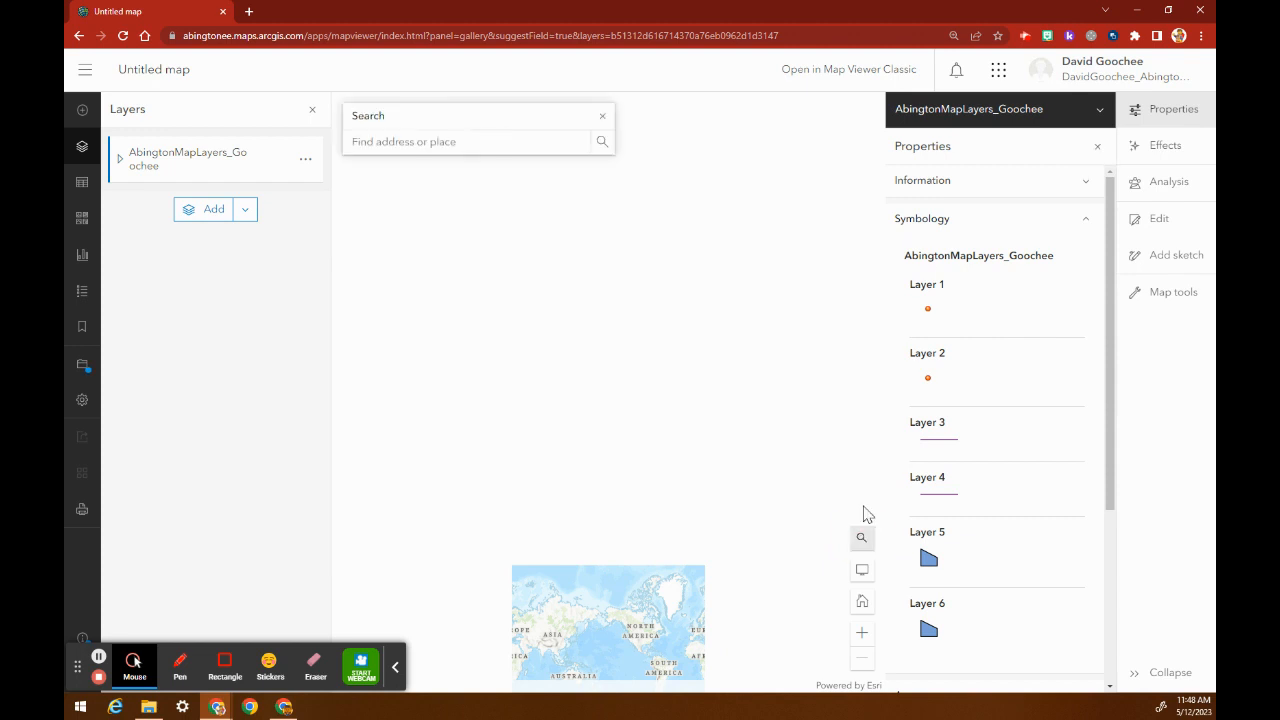
pyautogui.write('Ab')
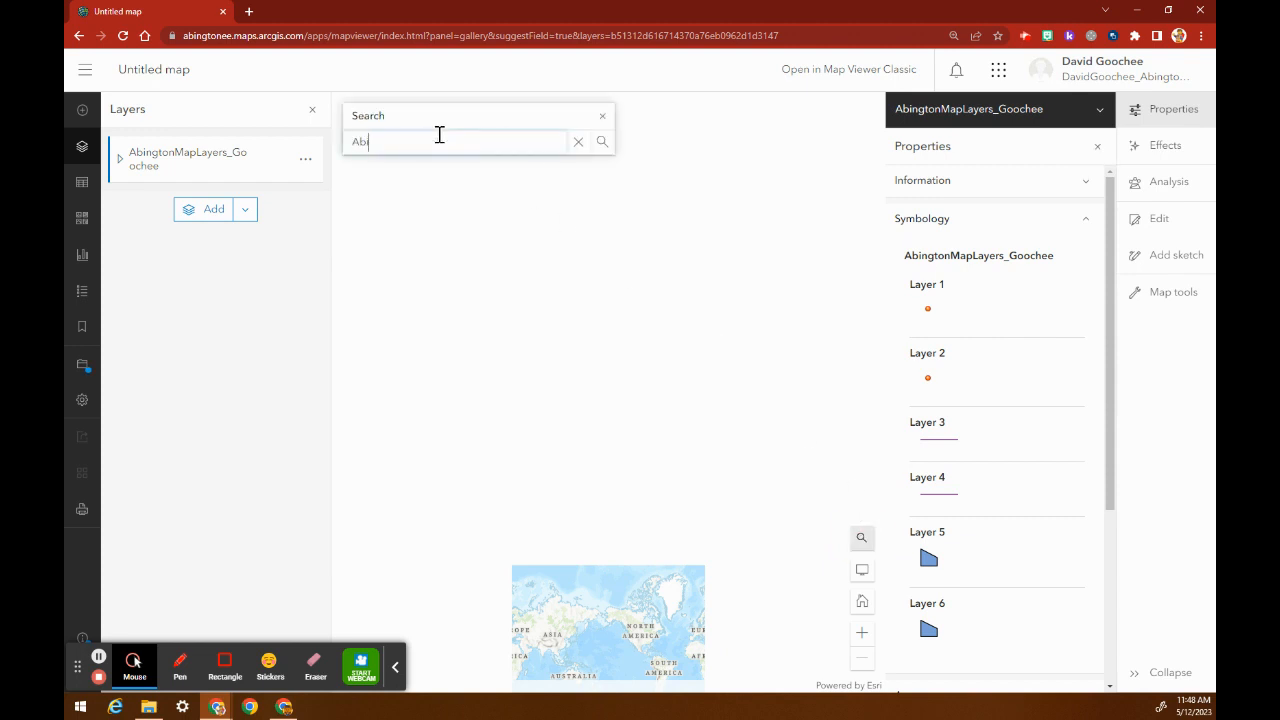
pyautogui.write('ington')
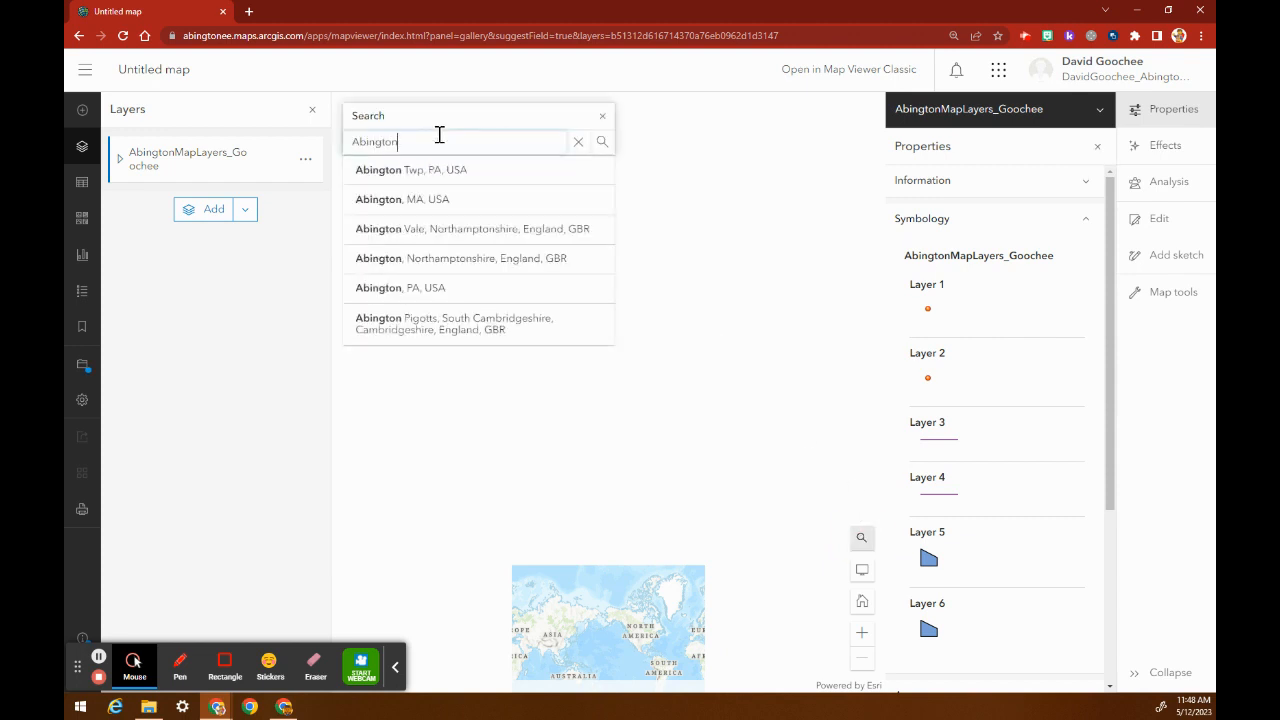
pyautogui.click(463, 170)
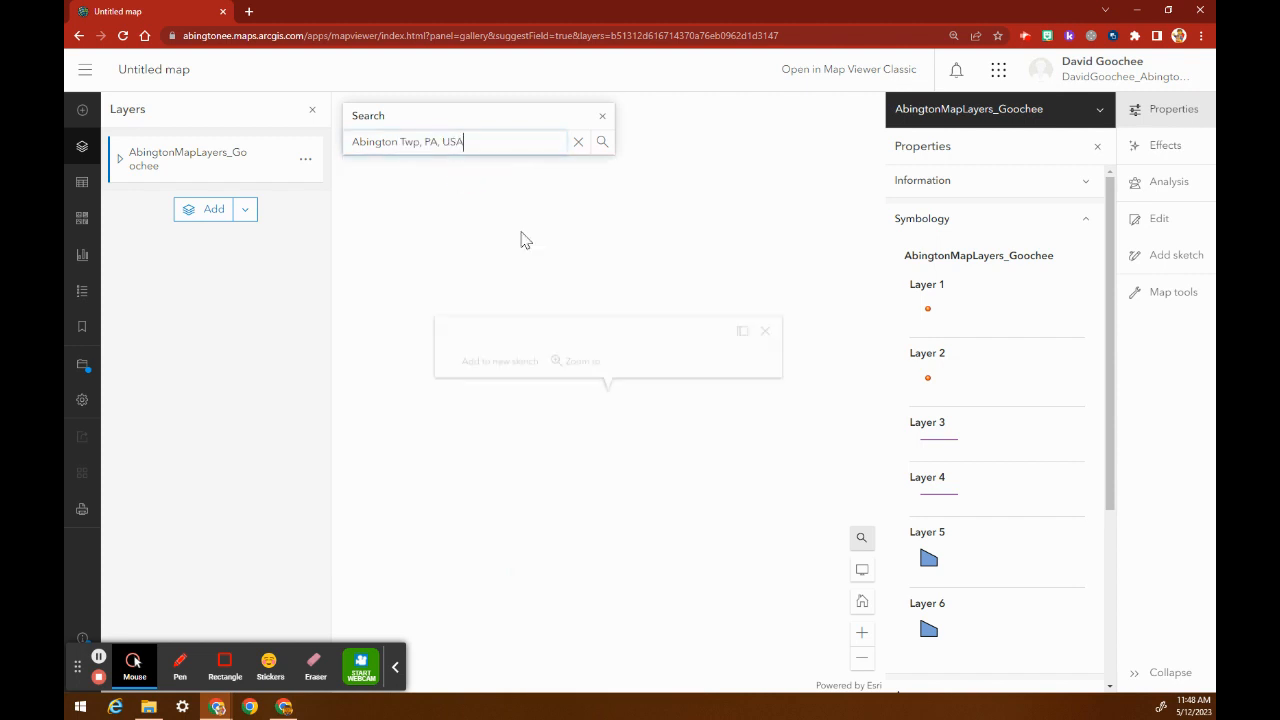
pyautogui.click(765, 294)
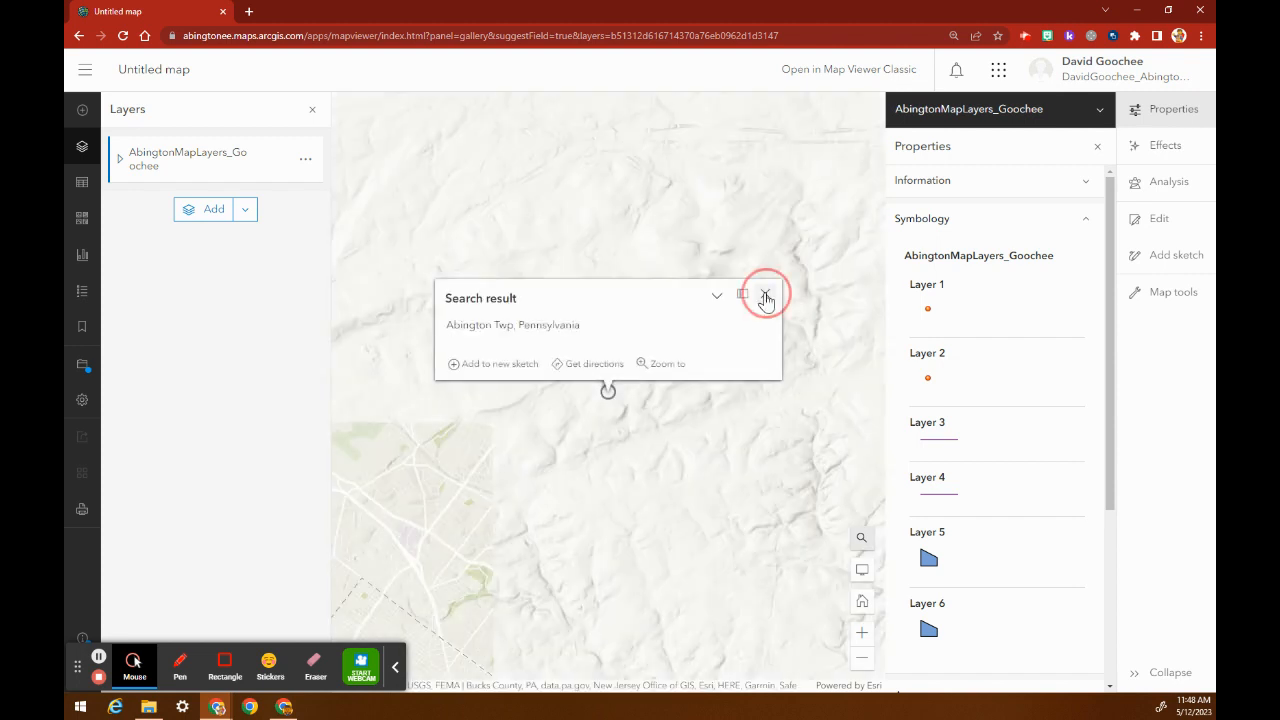
pyautogui.moveTo(486, 414); pyautogui.dragTo(560, 428)
pyautogui.scroll(2, 591, 403)
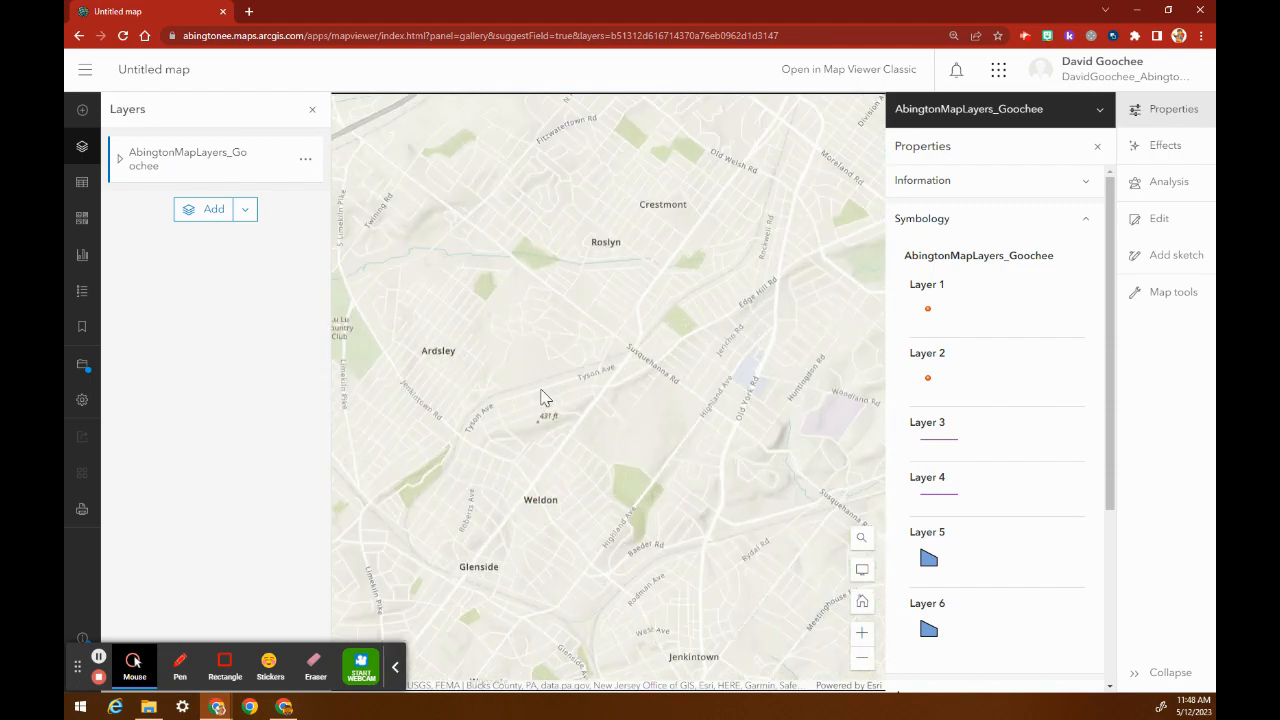
pyautogui.moveTo(633, 404); pyautogui.dragTo(835, 492)
pyautogui.moveTo(472, 295); pyautogui.dragTo(455, 256)
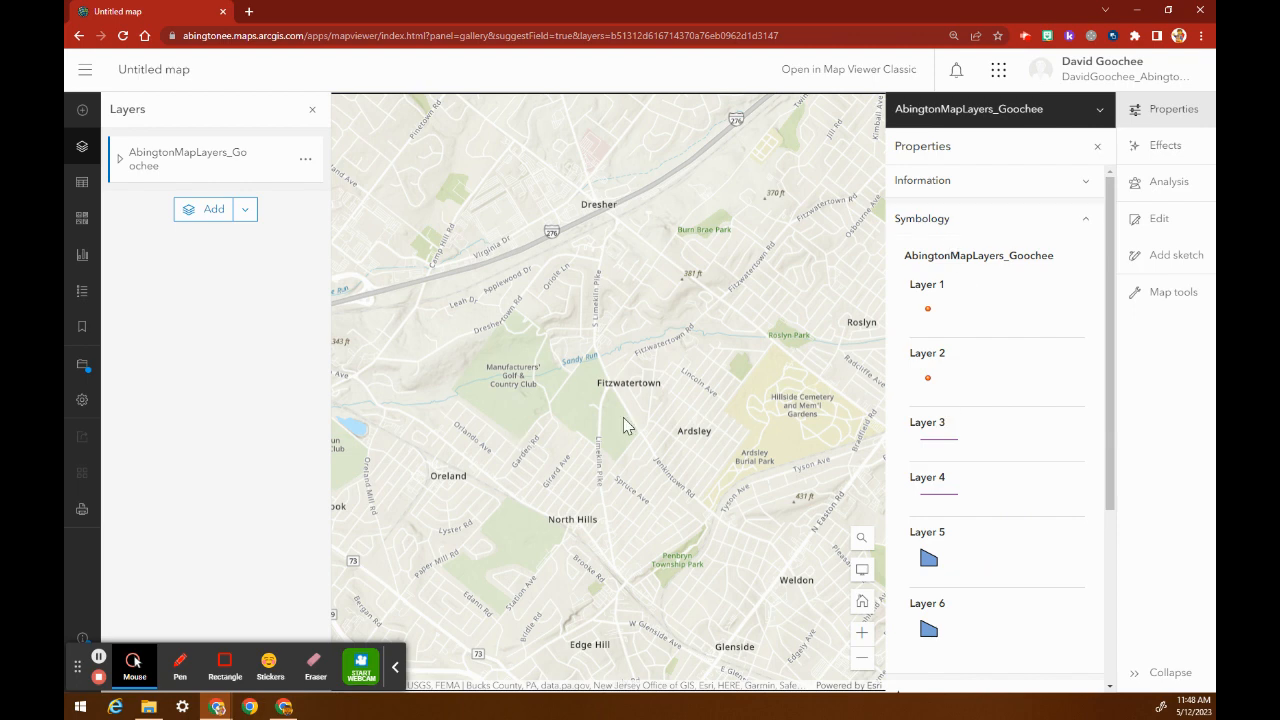
# Step: Save the map with the title "MyAbingtonMap_P2_" followed by the owner's surname
pyautogui.click(83, 366)
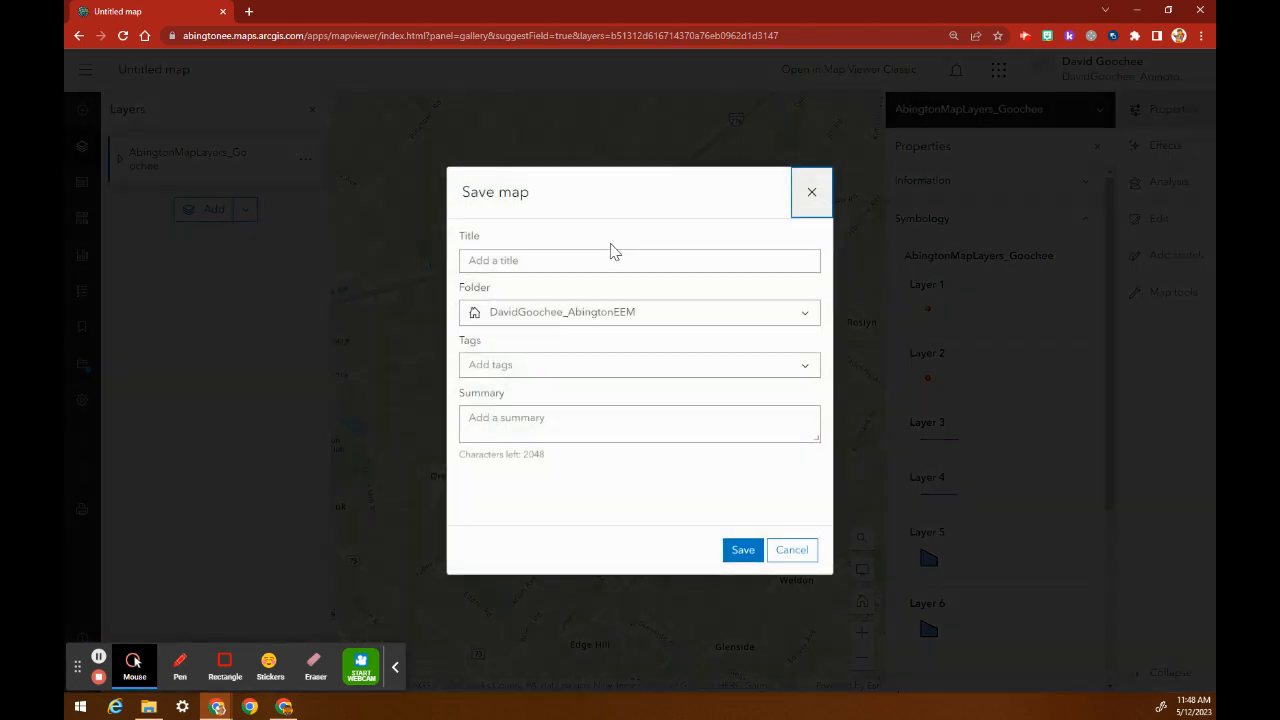
pyautogui.click(571, 260)
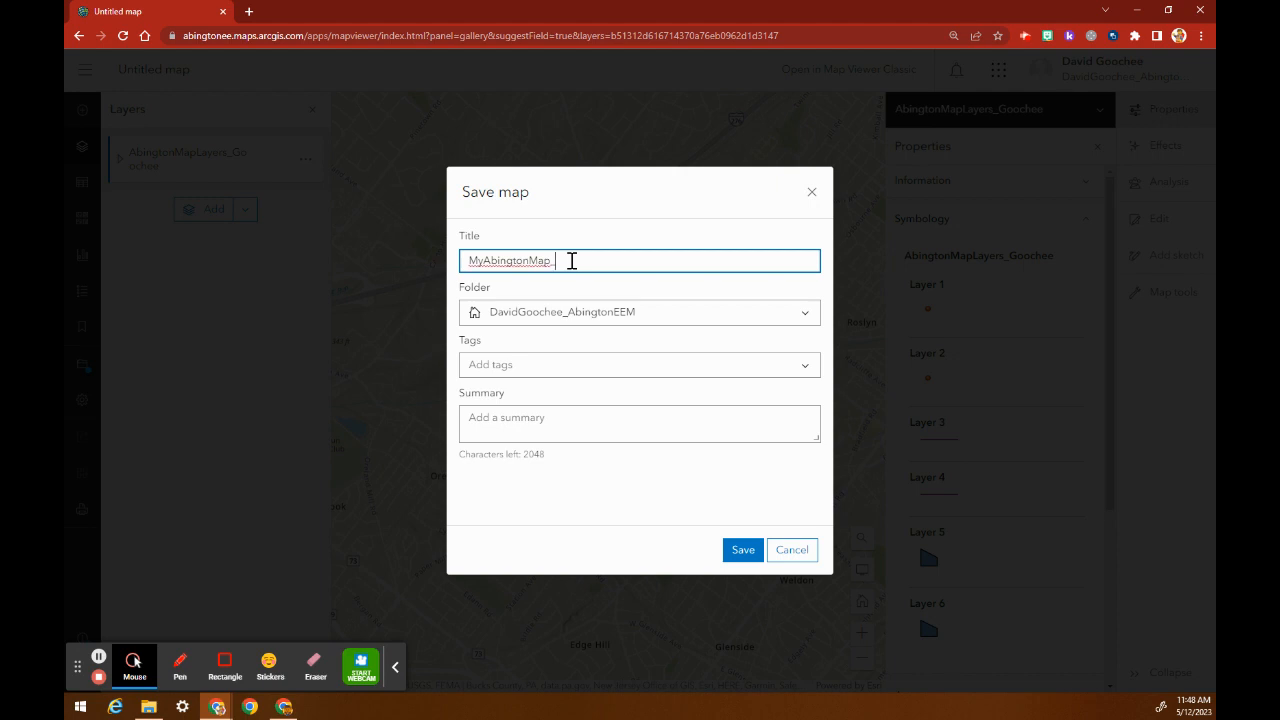
pyautogui.write('MyAbingtonMap_P')
pyautogui.press('BackSpace')
pyautogui.write('4')
pyautogui.write('2_LastName')
pyautogui.moveTo(640, 262); pyautogui.dragTo(571, 260)
pyautogui.write('Goochee')
pyautogui.click(743, 552)
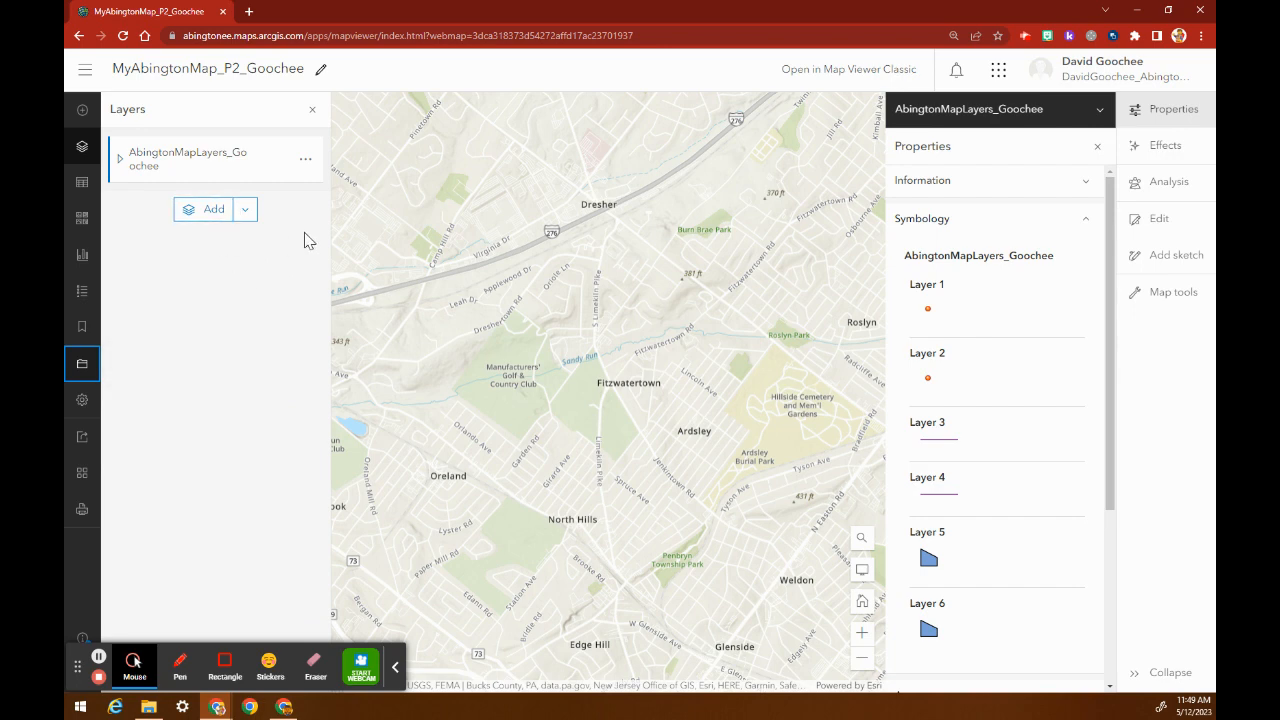
# Step: Return to the content list, share the new Abington web map with the Organization, and update its dependent feature layer's sharing to match
pyautogui.click(85, 79)
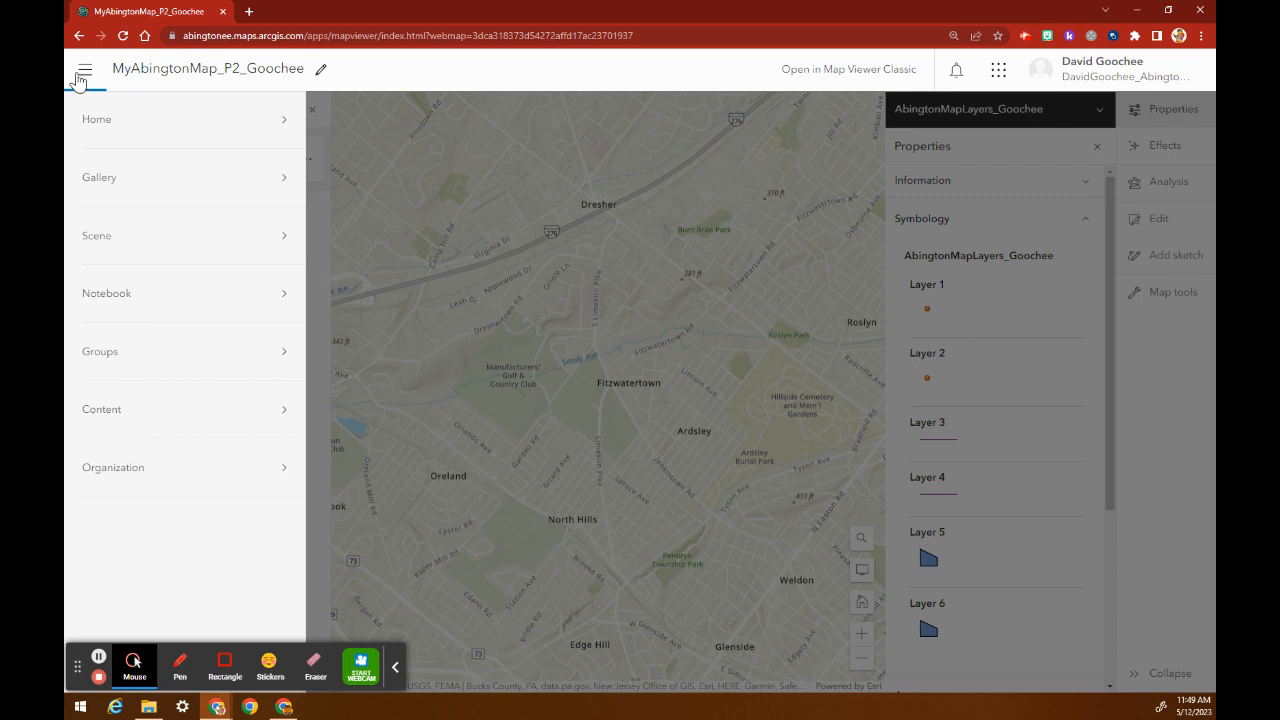
pyautogui.click(150, 416)
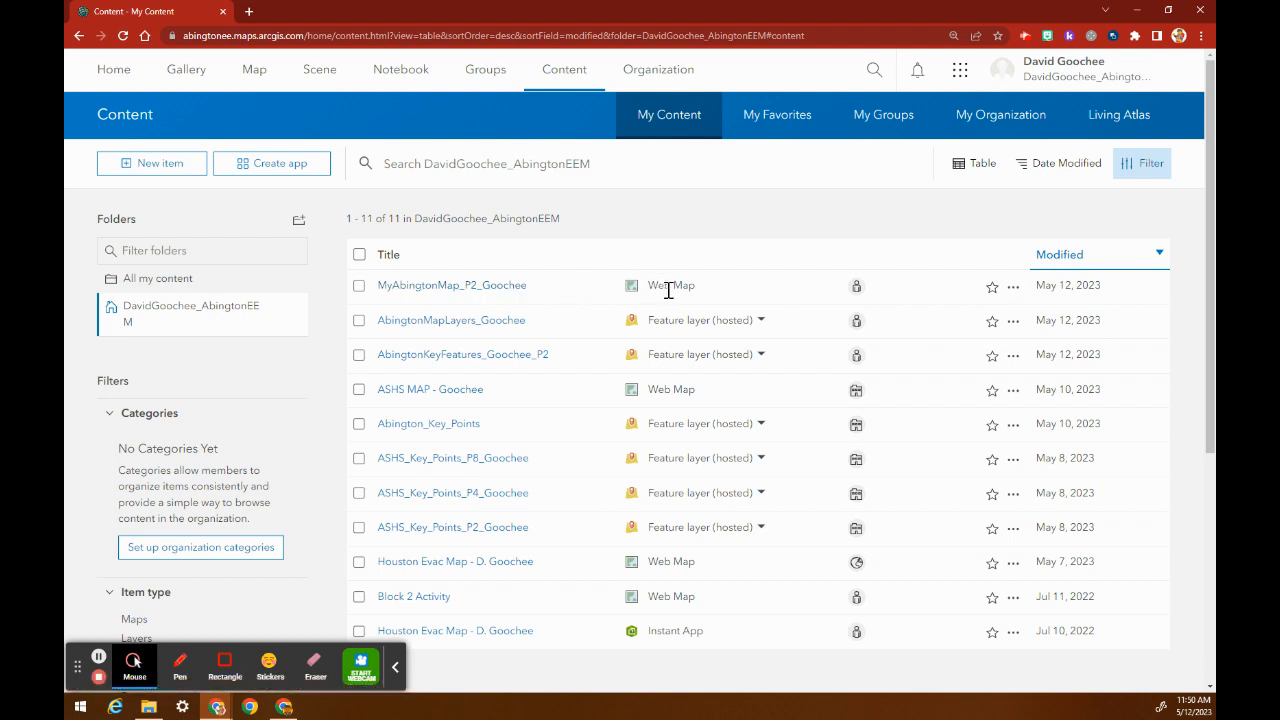
pyautogui.click(857, 287)
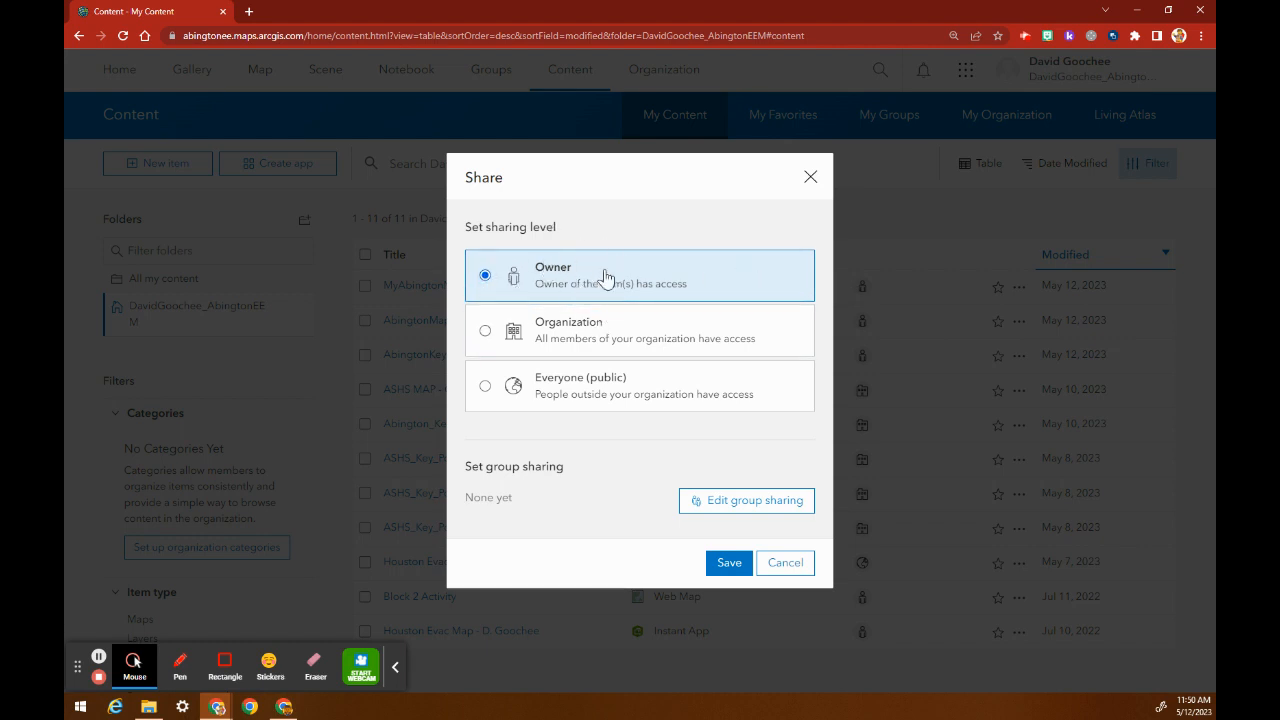
pyautogui.click(485, 333)
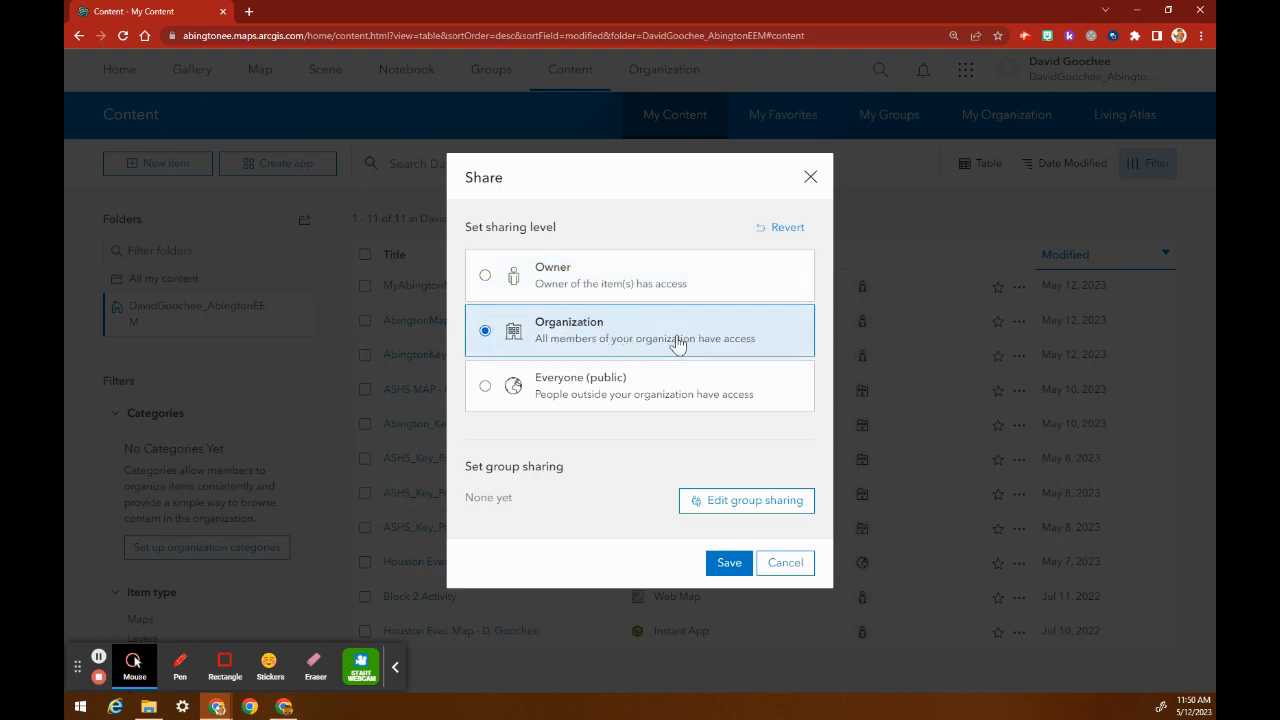
pyautogui.click(729, 565)
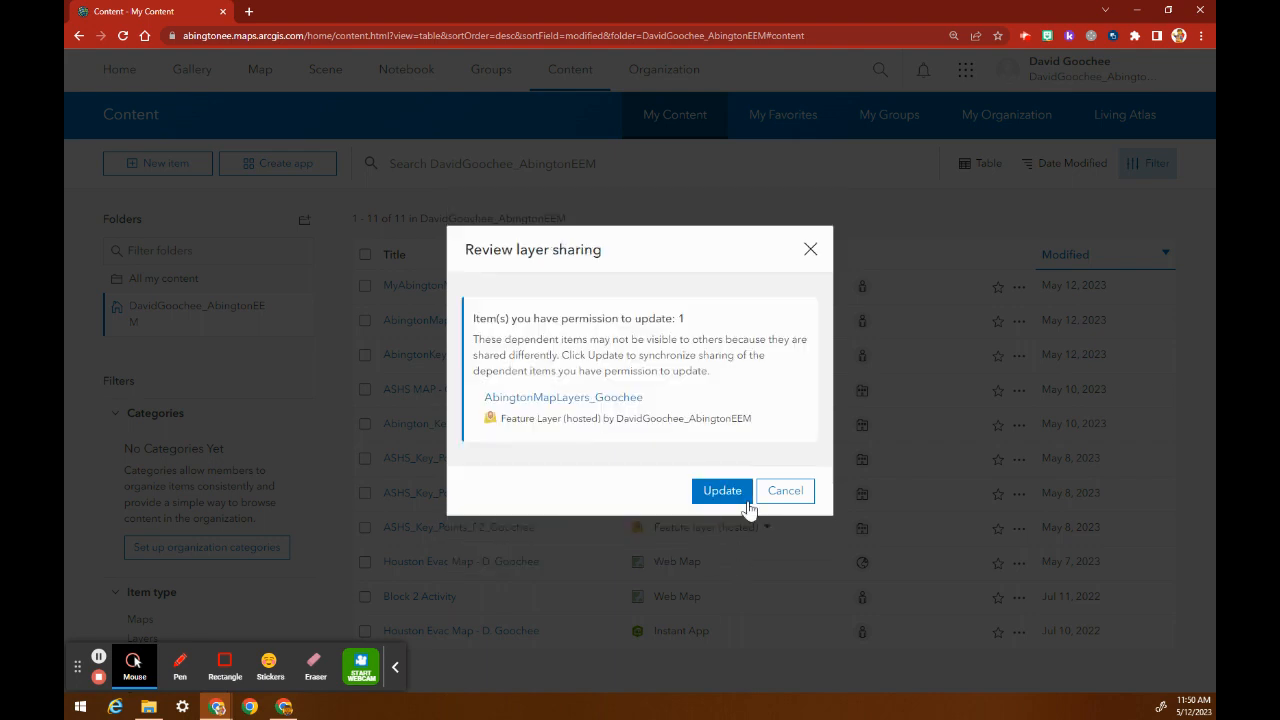
pyautogui.click(726, 492)
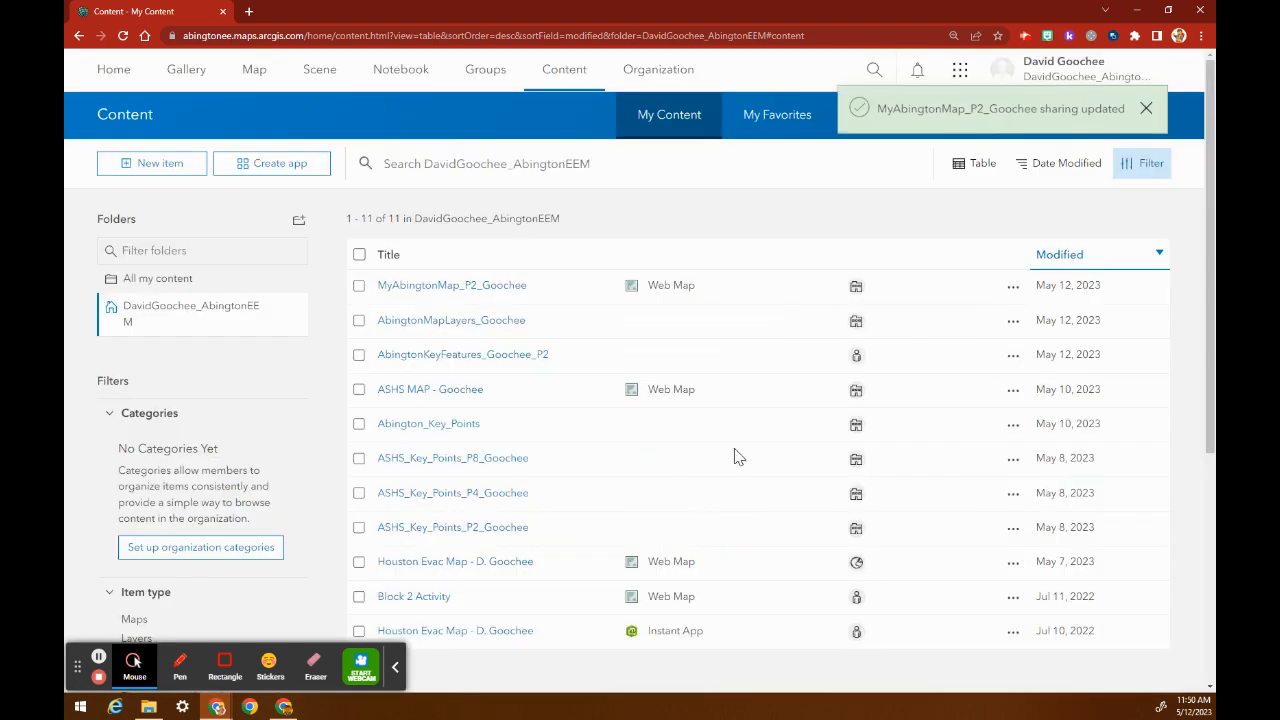